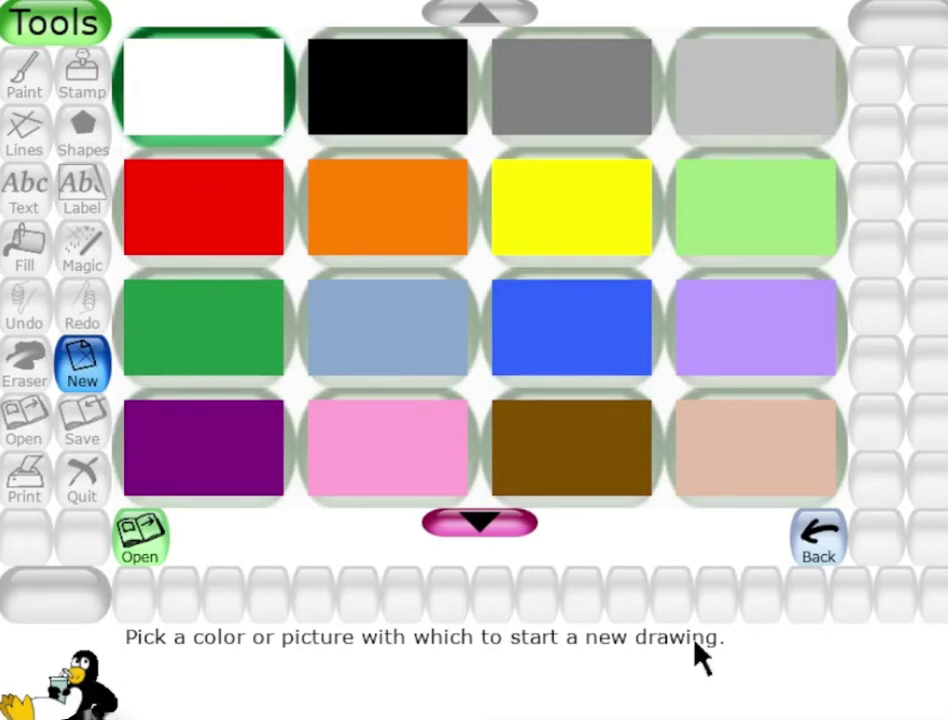
- Look through the solid colors and starter pictures available for a new drawing
scroll(592, 648, down, 3)
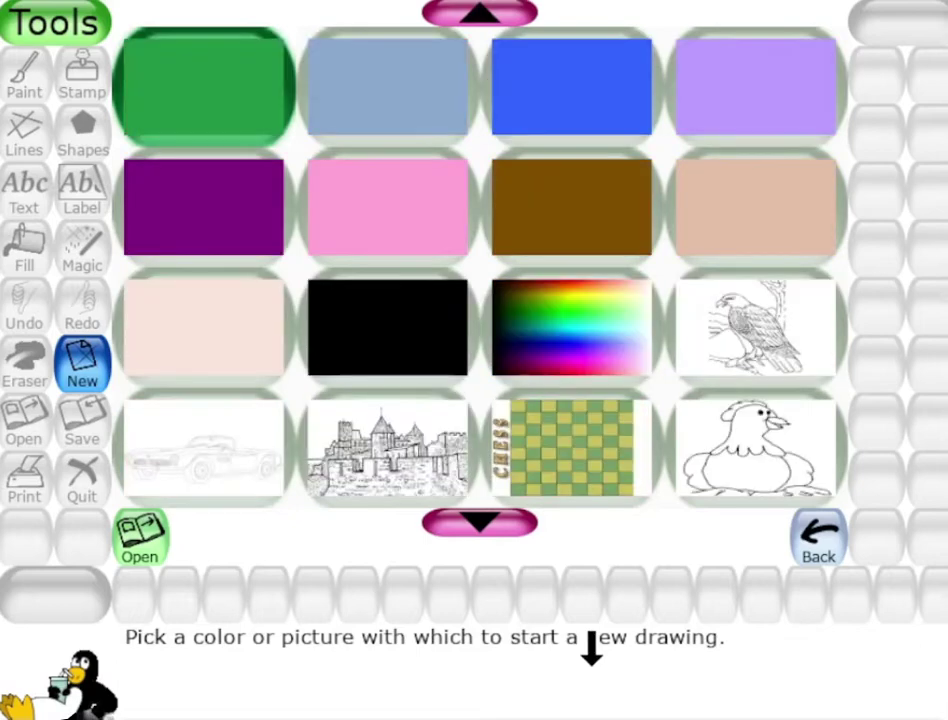
scroll(592, 648, down, 1)
scroll(592, 648, down, 3)
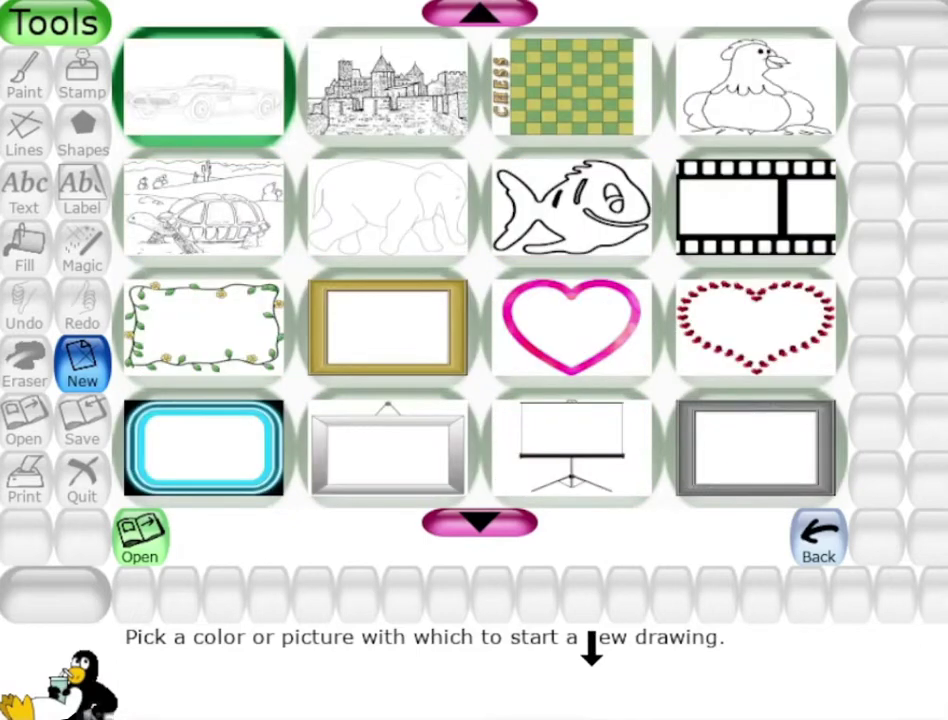
scroll(592, 648, down, 3)
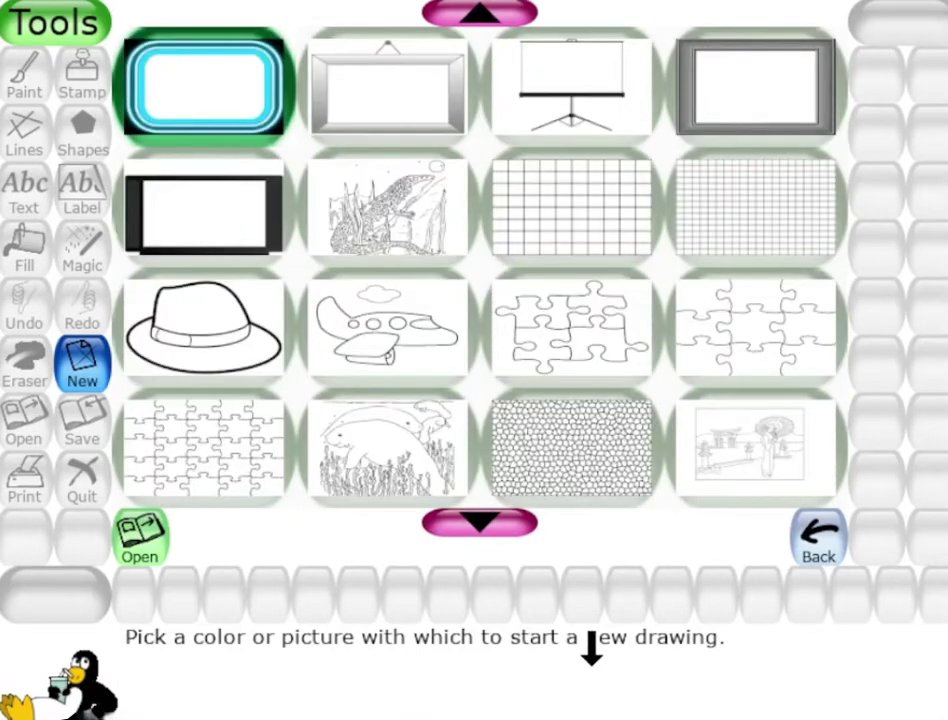
scroll(592, 648, down, 1)
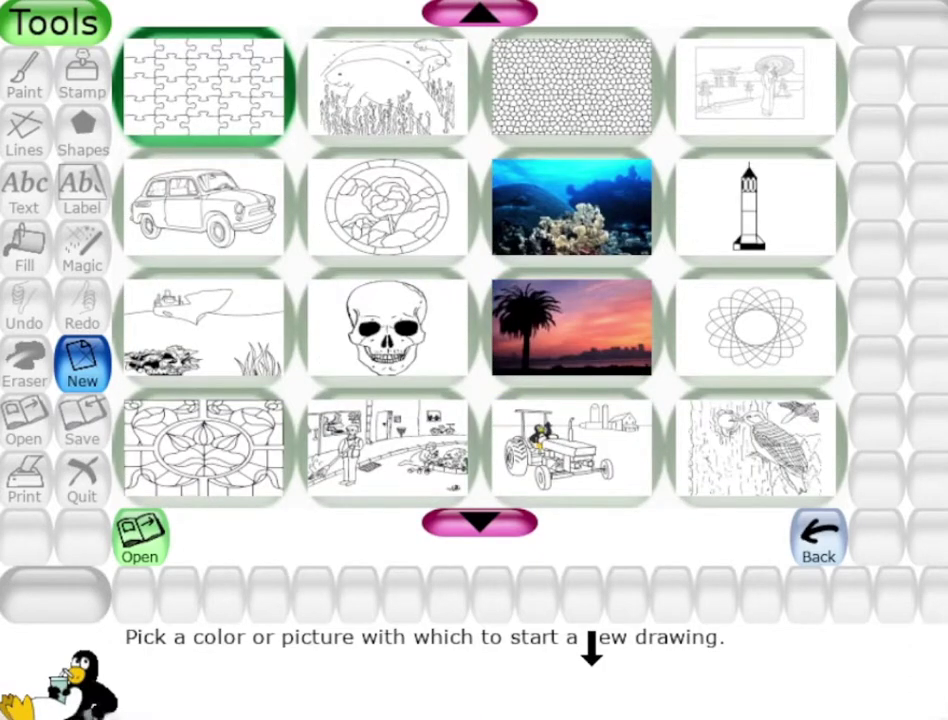
scroll(592, 648, down, 1)
scroll(592, 648, down, 1)
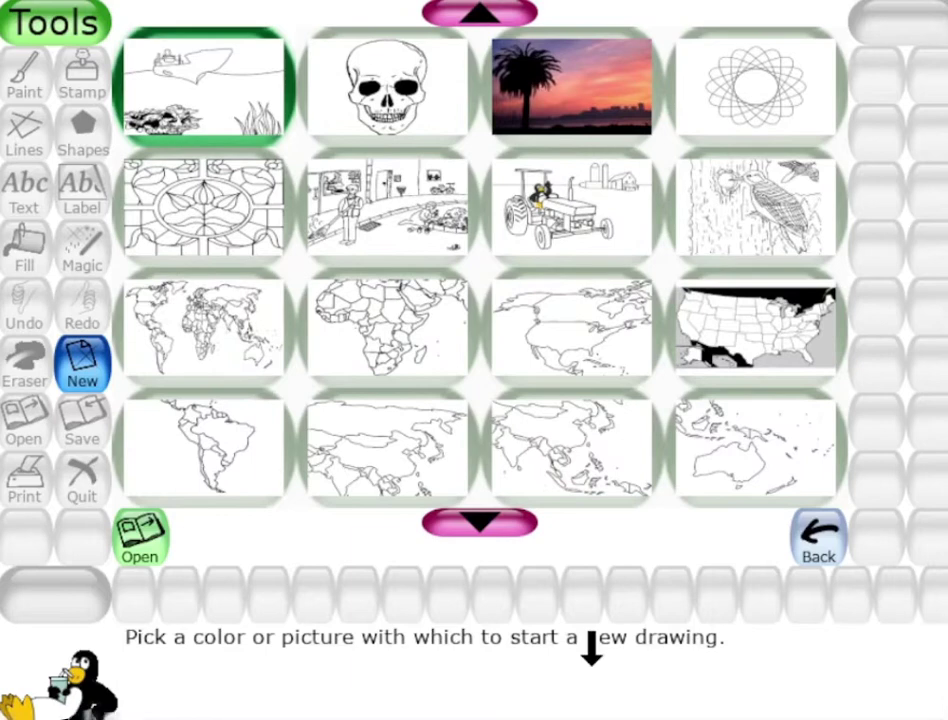
scroll(595, 30, up, 1)
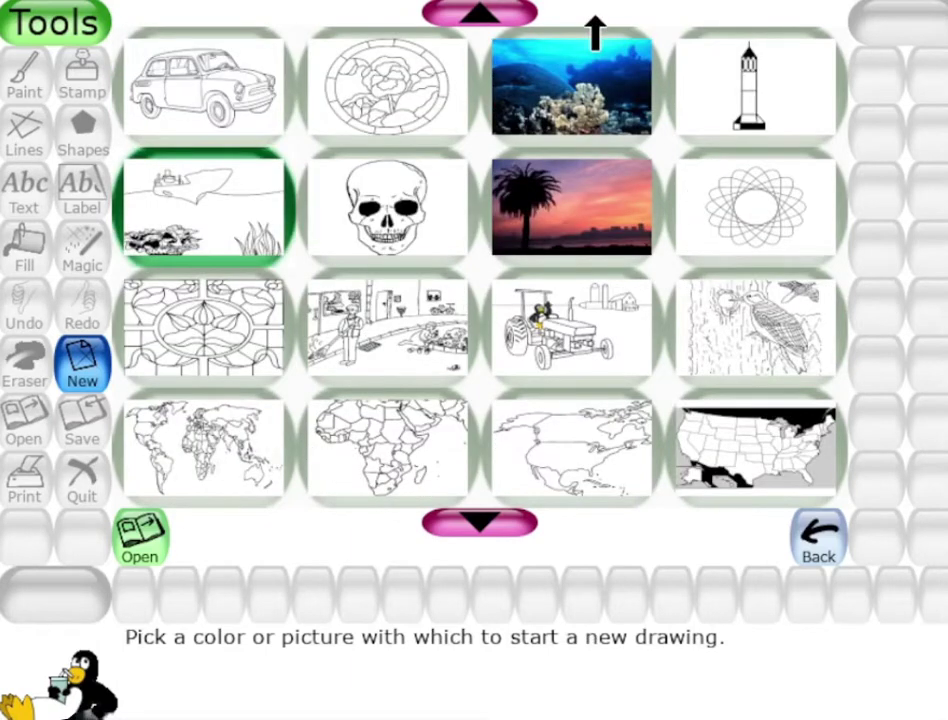
scroll(595, 30, up, 6)
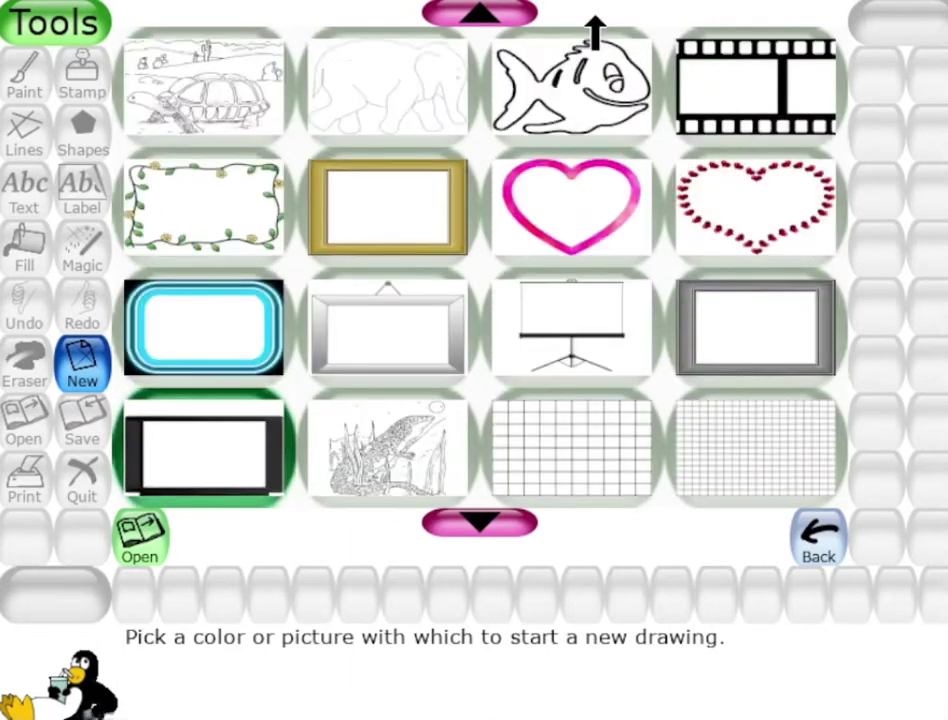
scroll(595, 30, up, 3)
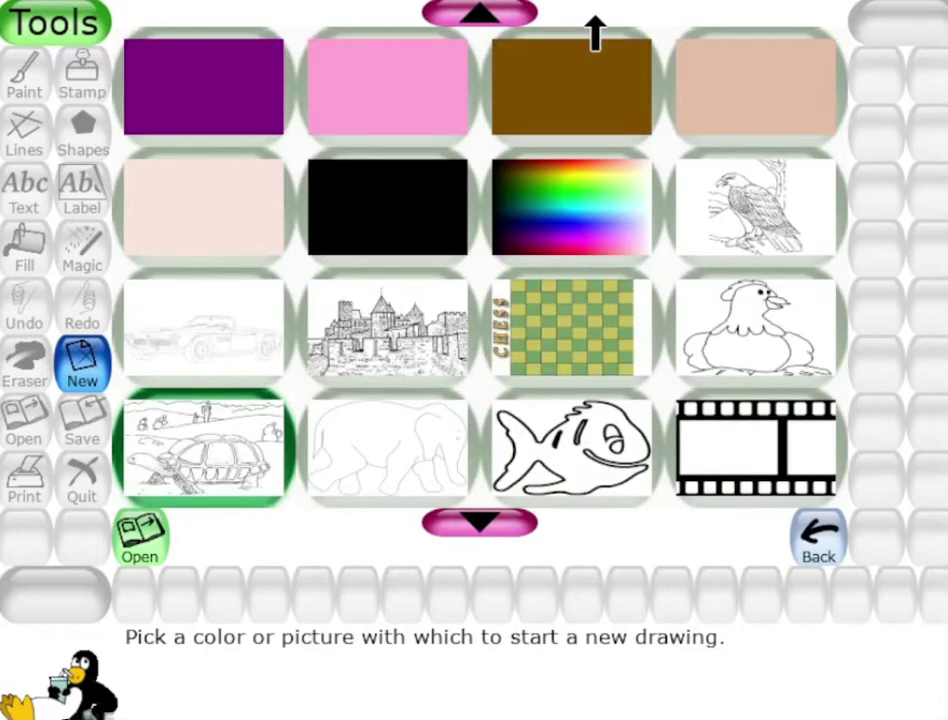
scroll(595, 30, up, 3)
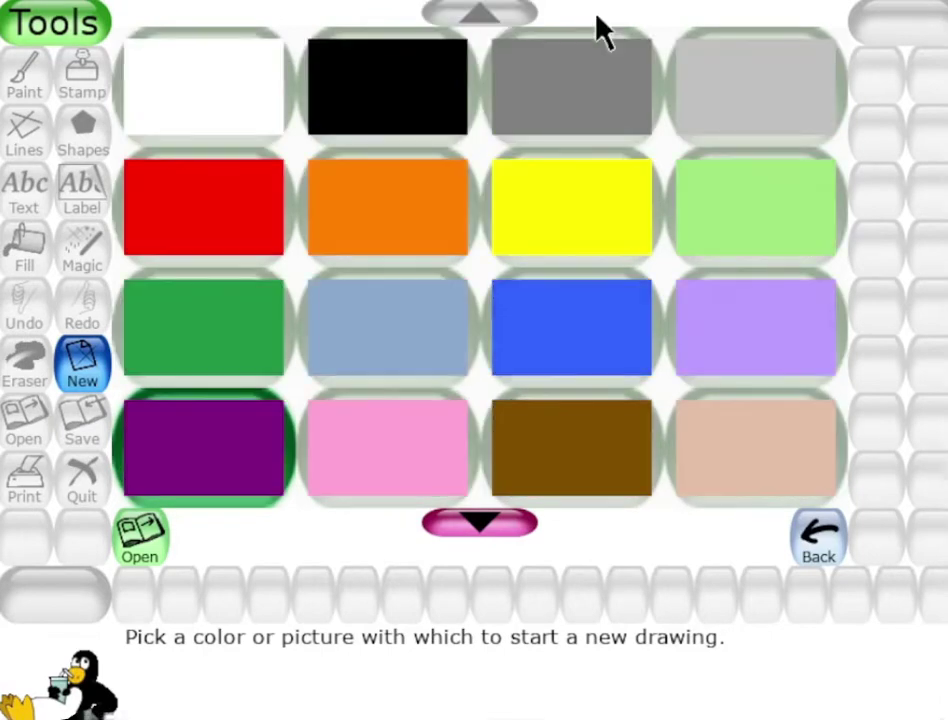
- Start a new drawing with a plain light green background
click(756, 207)
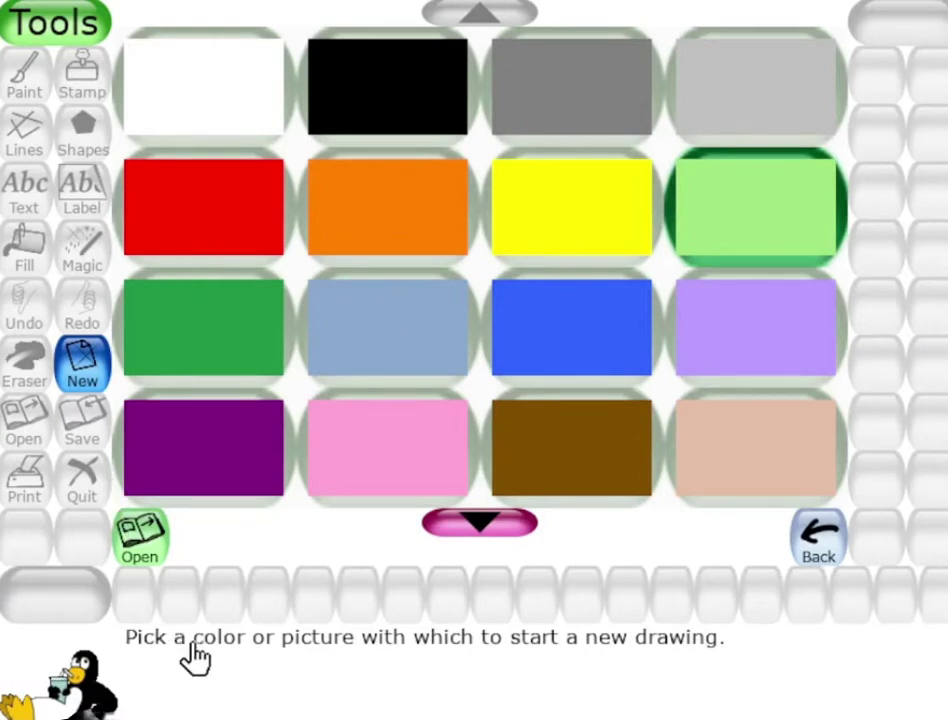
key(Return)
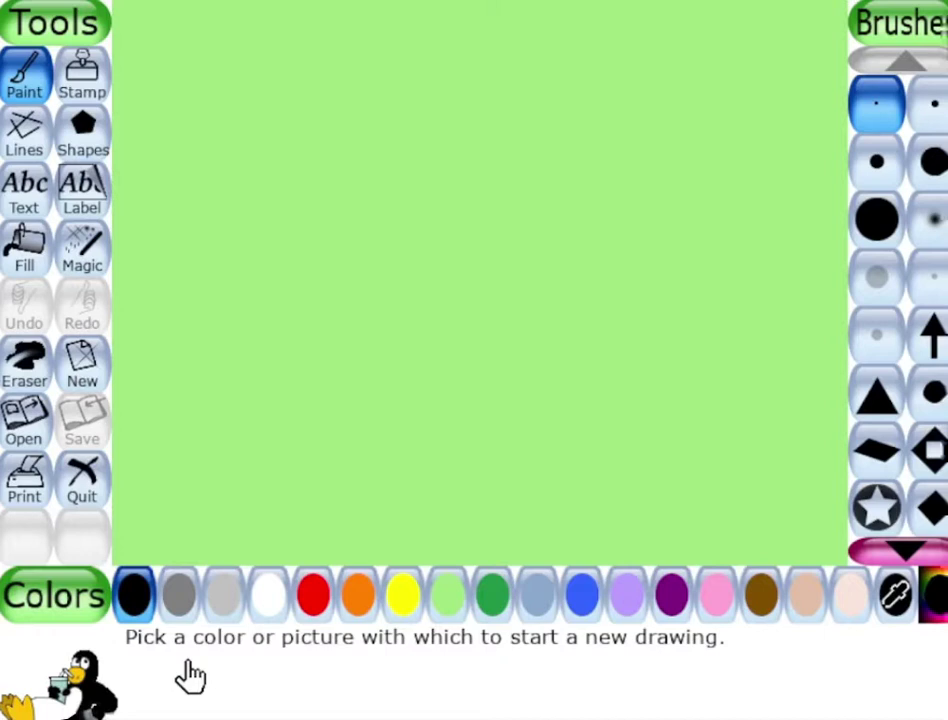
- Paint a thin black diagonal stroke on the upper left of the canvas and undo it
drag(275, 313, 112, 130)
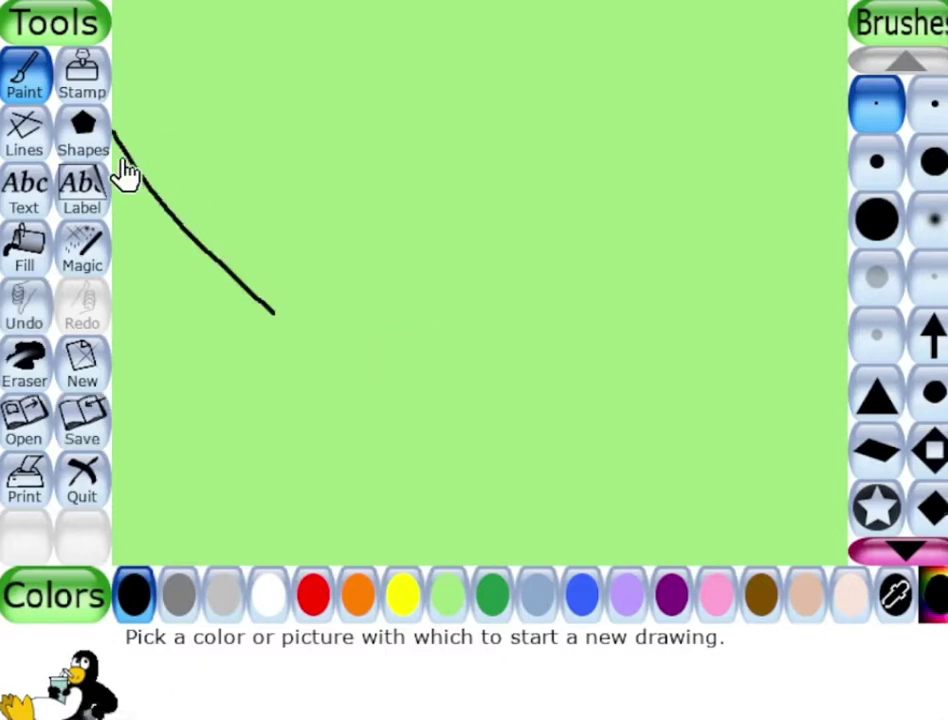
click(30, 305)
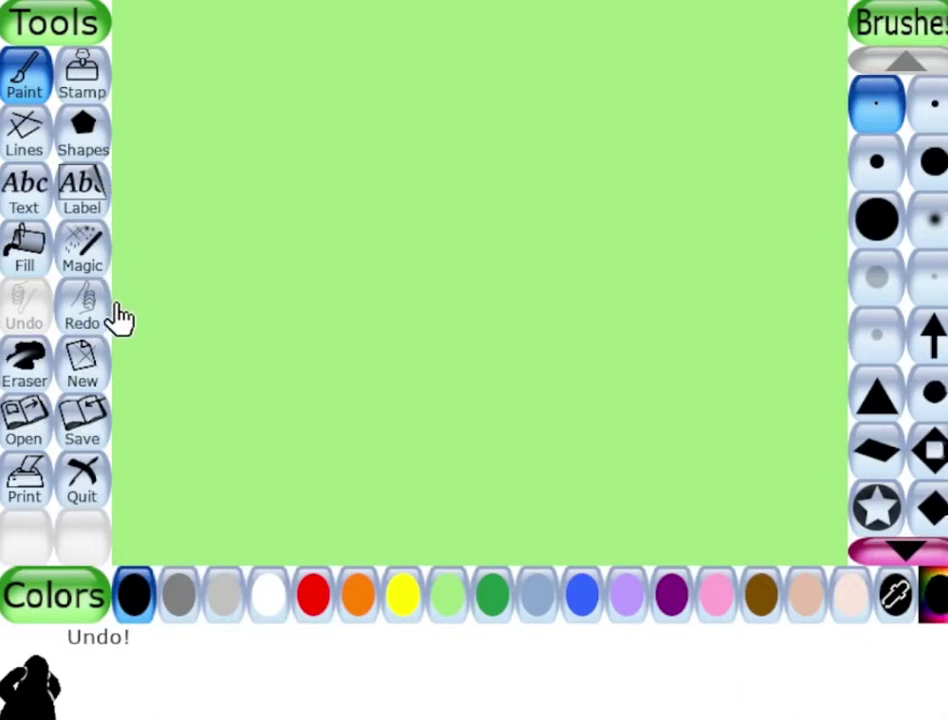
- Paint a band of grass in black across the lower canvas and a yellow band below it with the Grass magic effect
click(98, 152)
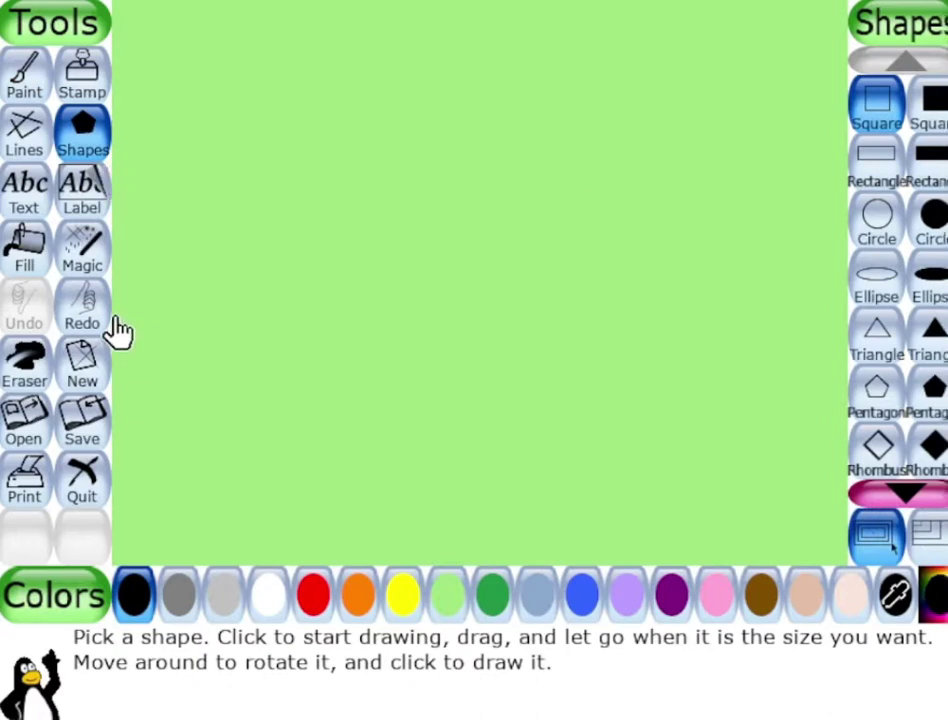
click(98, 262)
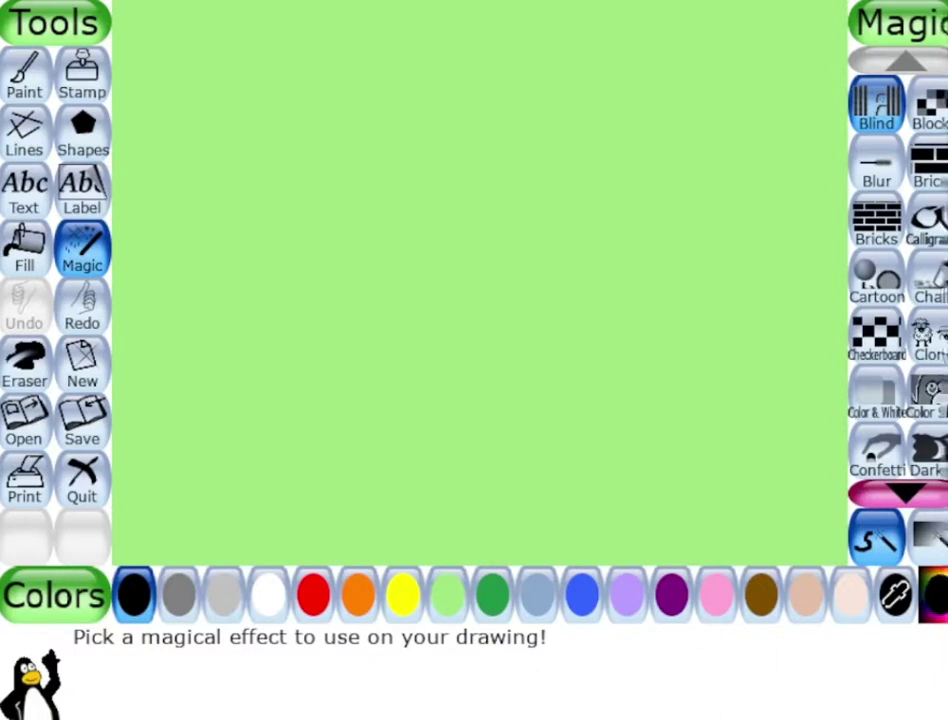
scroll(898, 280, down, 4)
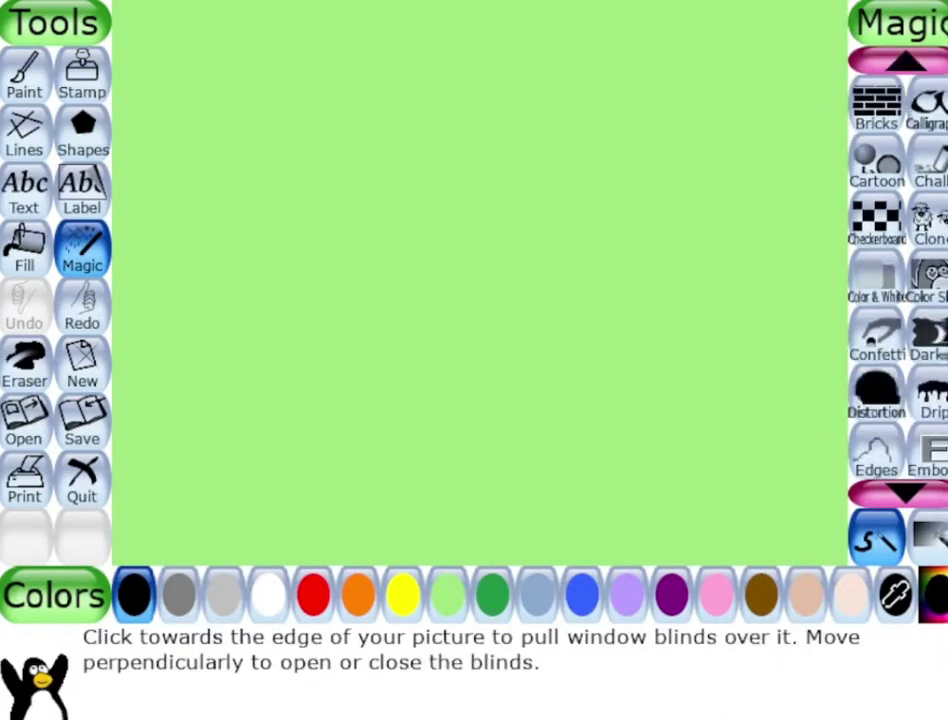
scroll(898, 280, up, 4)
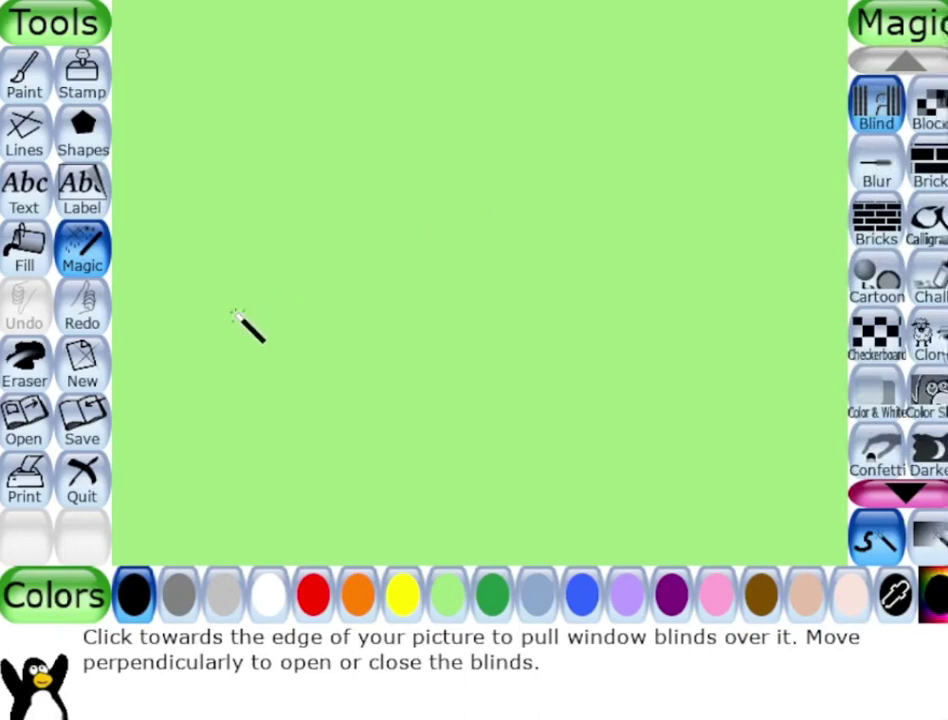
click(107, 322)
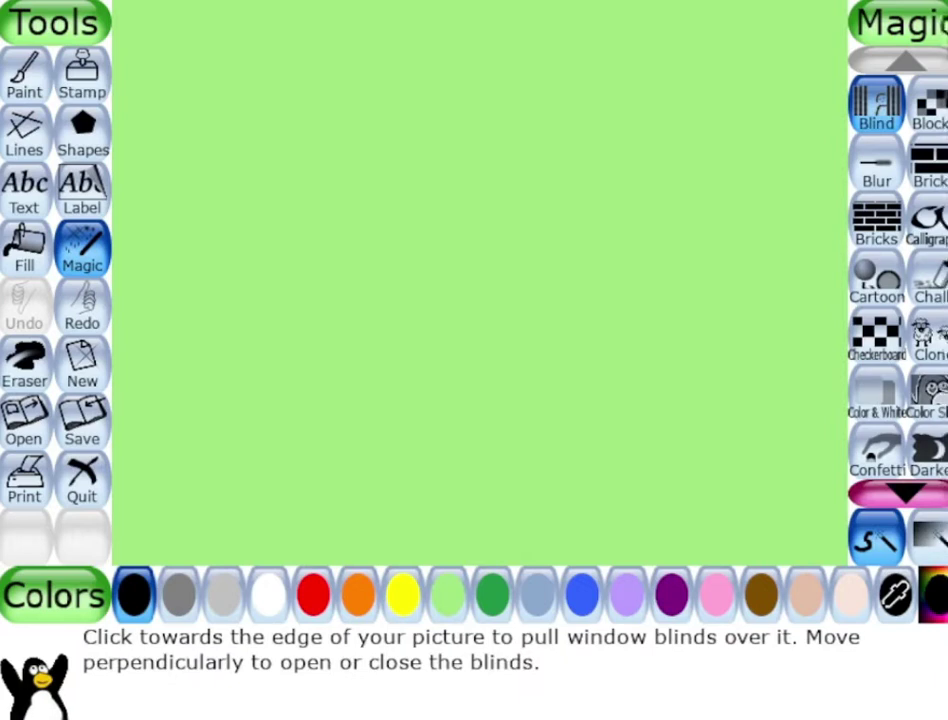
scroll(898, 275, down, 2)
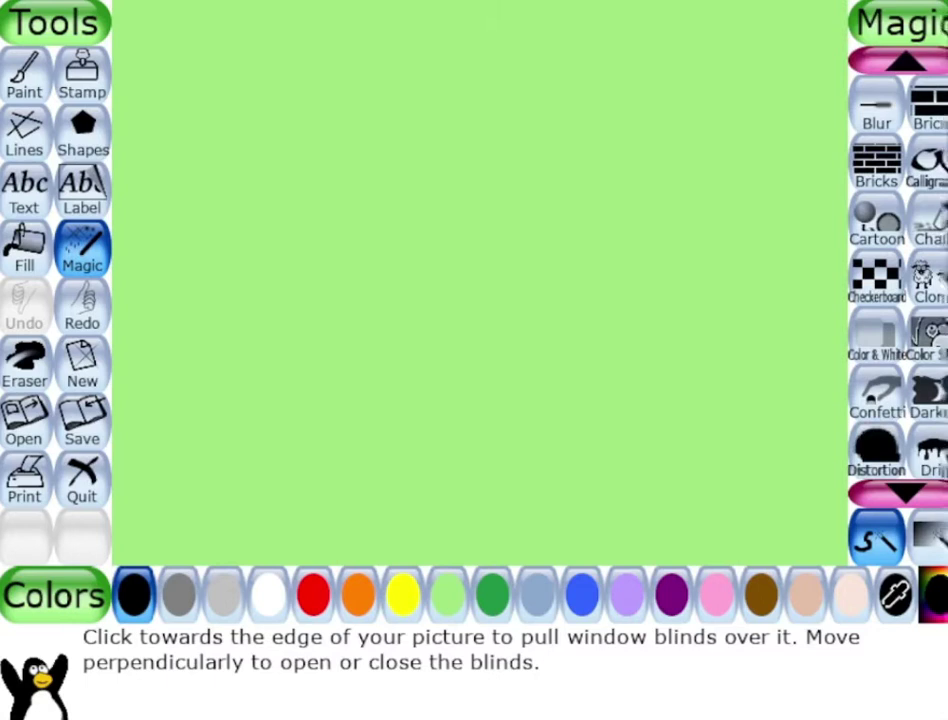
scroll(898, 290, down, 1)
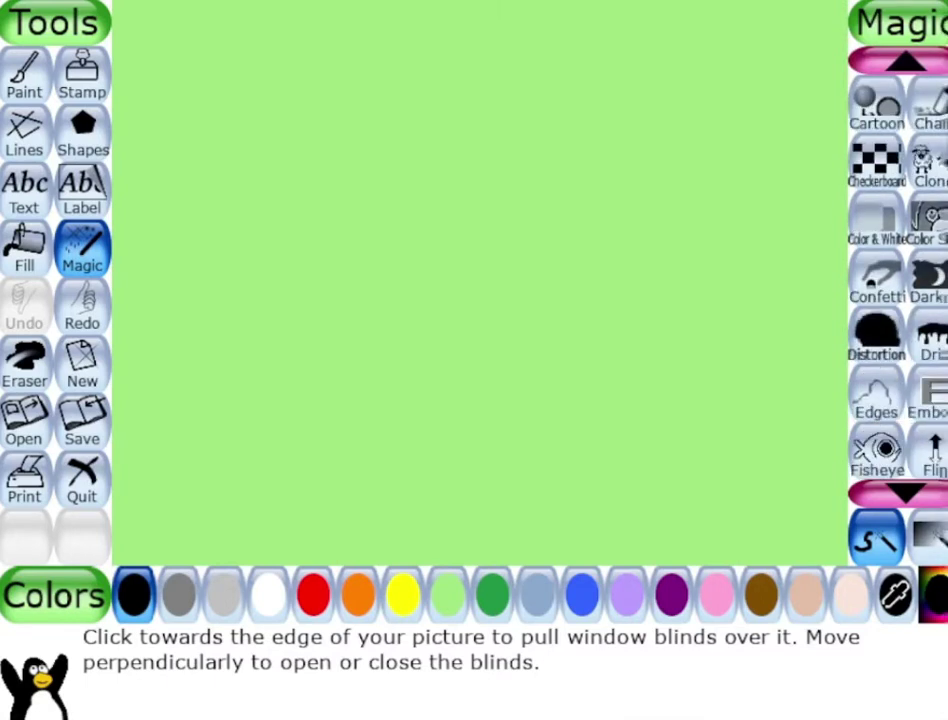
scroll(898, 290, down, 1)
scroll(898, 290, down, 1)
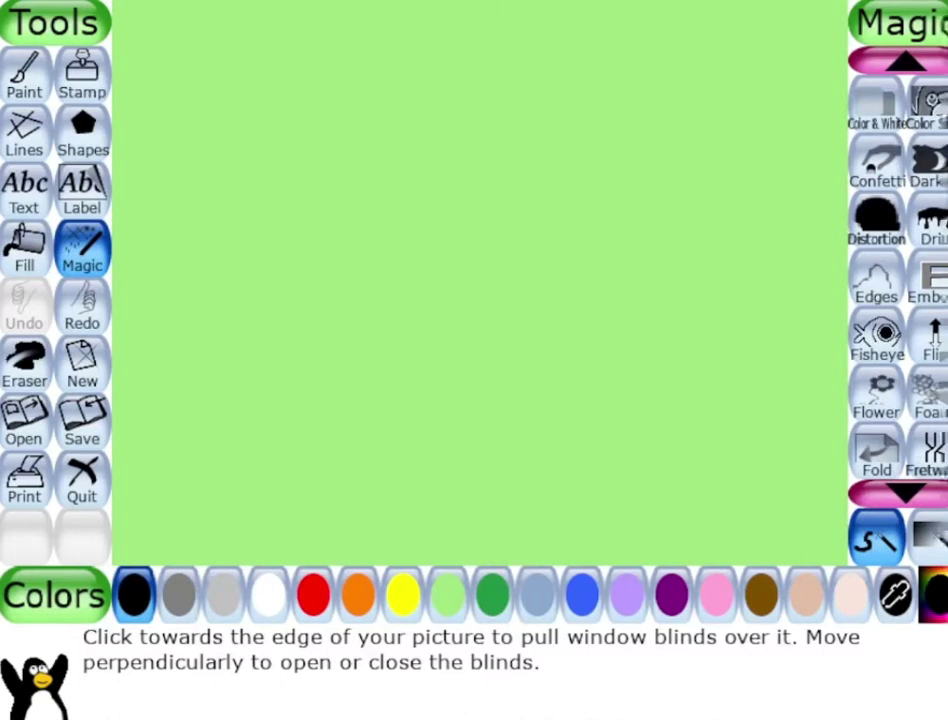
scroll(898, 290, down, 3)
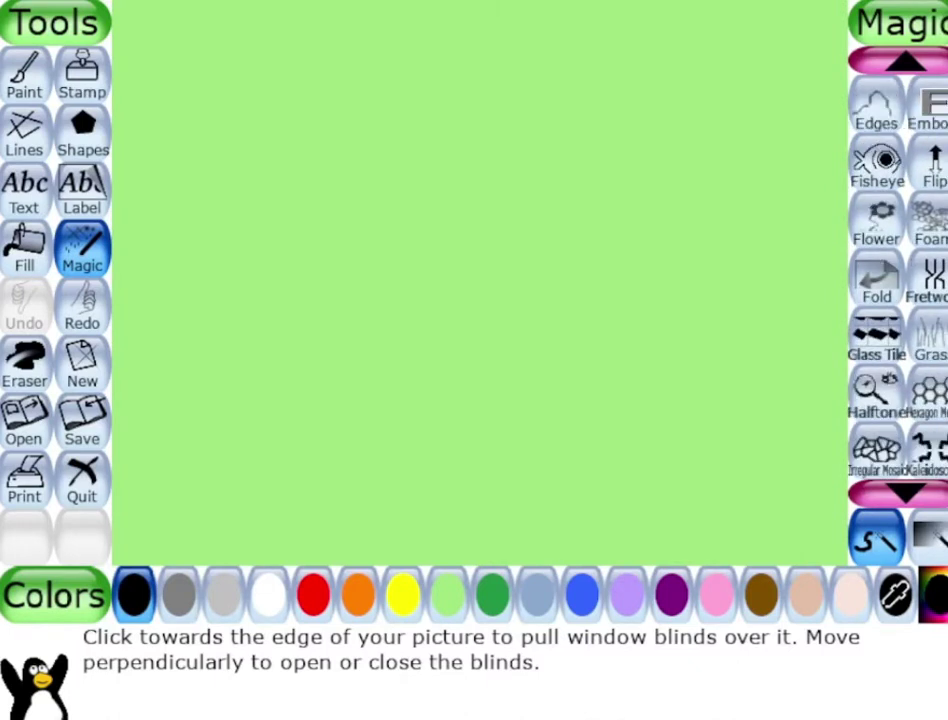
click(928, 337)
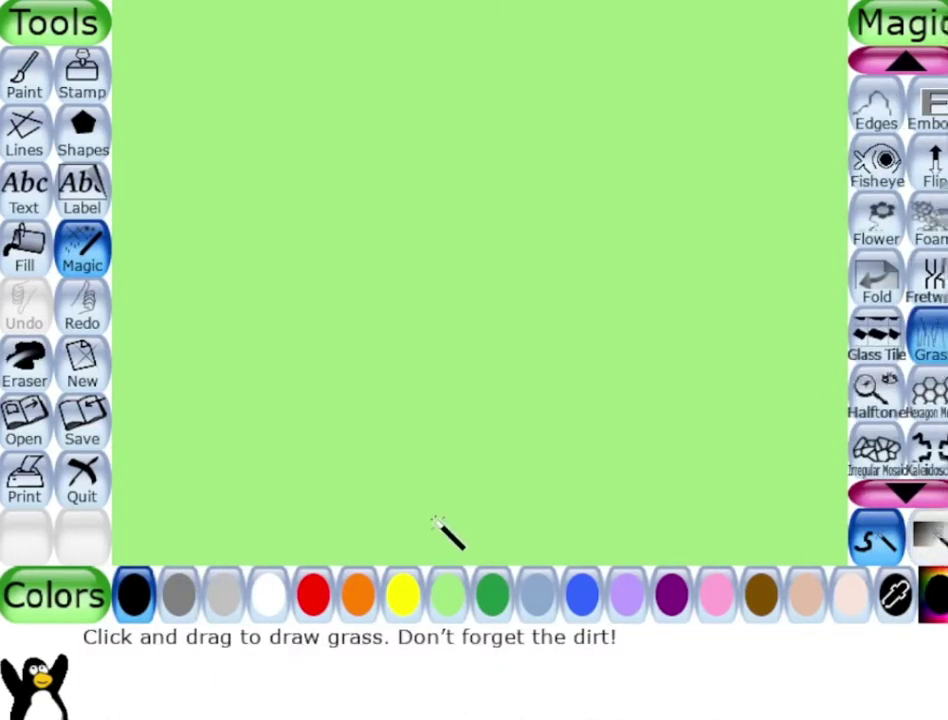
mouse_move(140, 515)
mouse_down()
mouse_move(172, 506)
mouse_move(240, 562)
mouse_move(366, 557)
mouse_move(670, 572)
mouse_move(856, 546)
mouse_up()
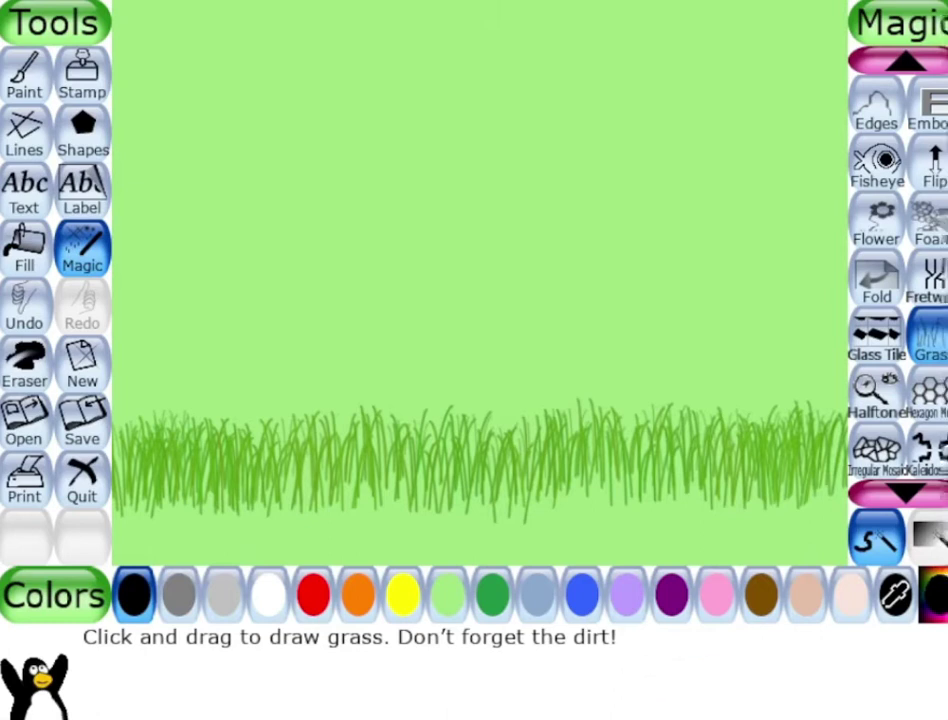
click(402, 595)
drag(125, 545, 846, 545)
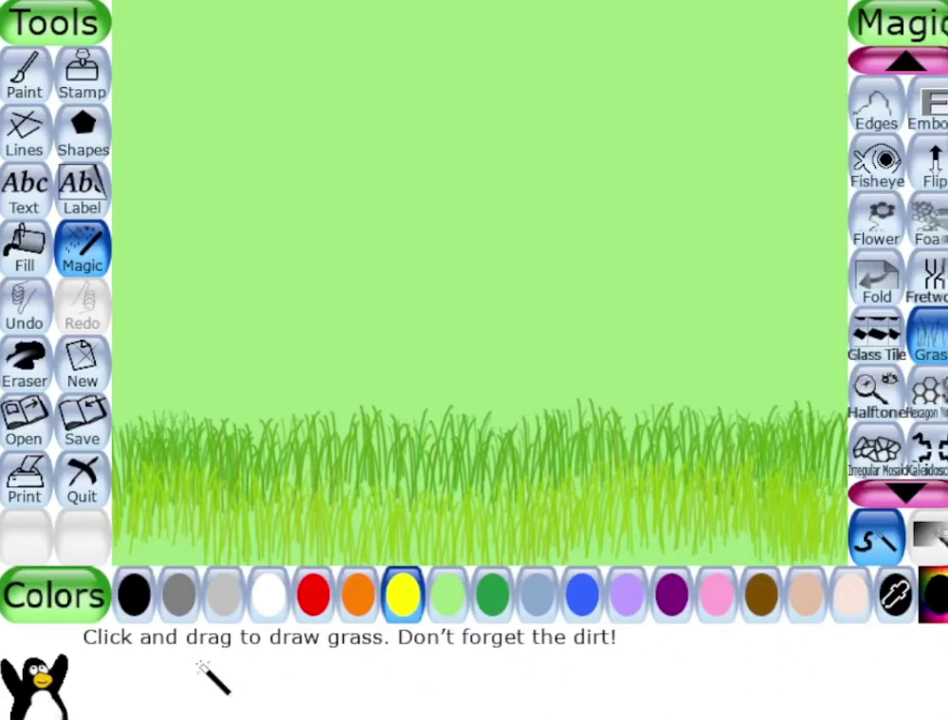
- Place a yellow flower at the left end of the grass and a blue one lower to its right with the Flower magic effect
click(492, 595)
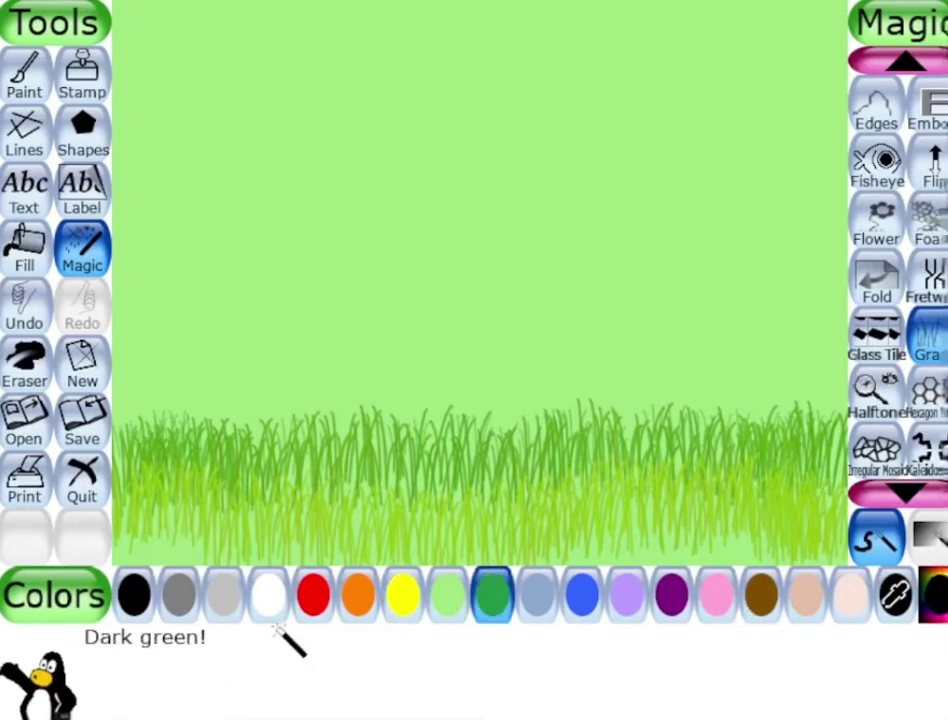
click(403, 595)
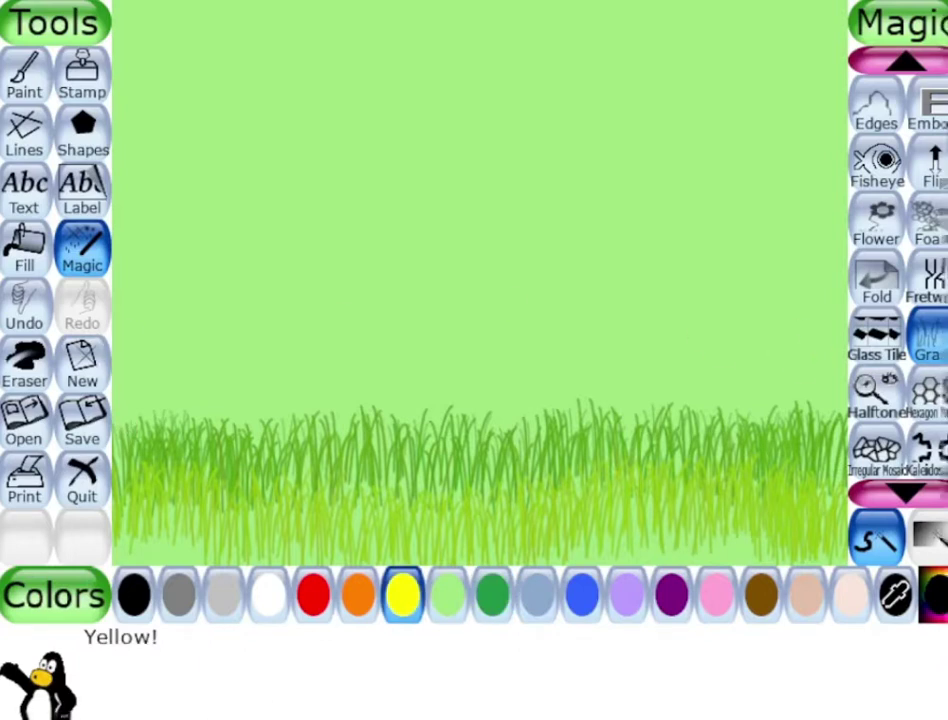
click(876, 218)
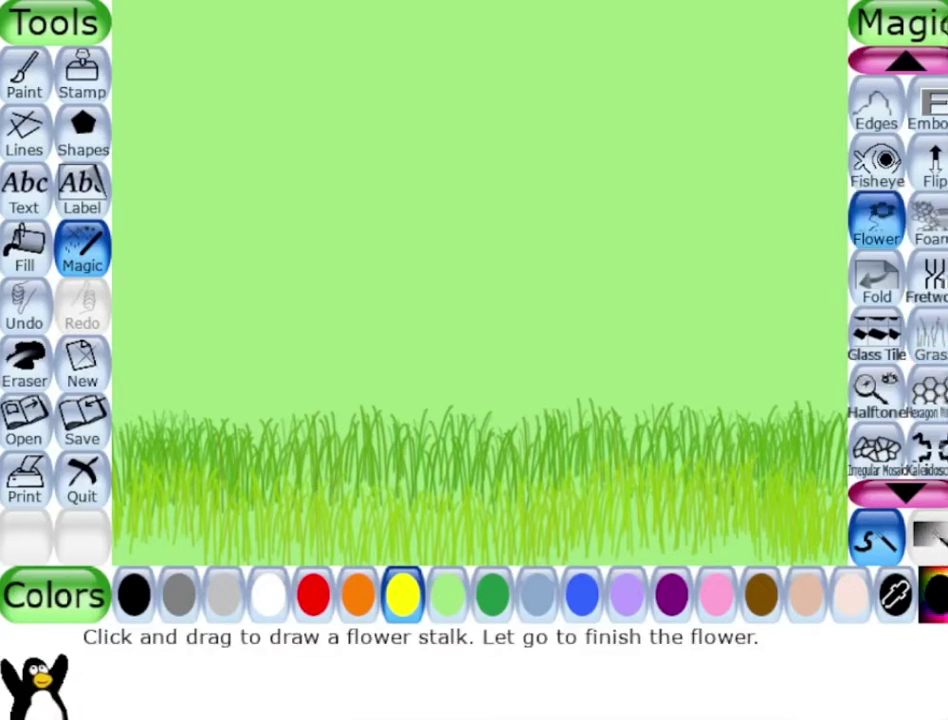
click(198, 550)
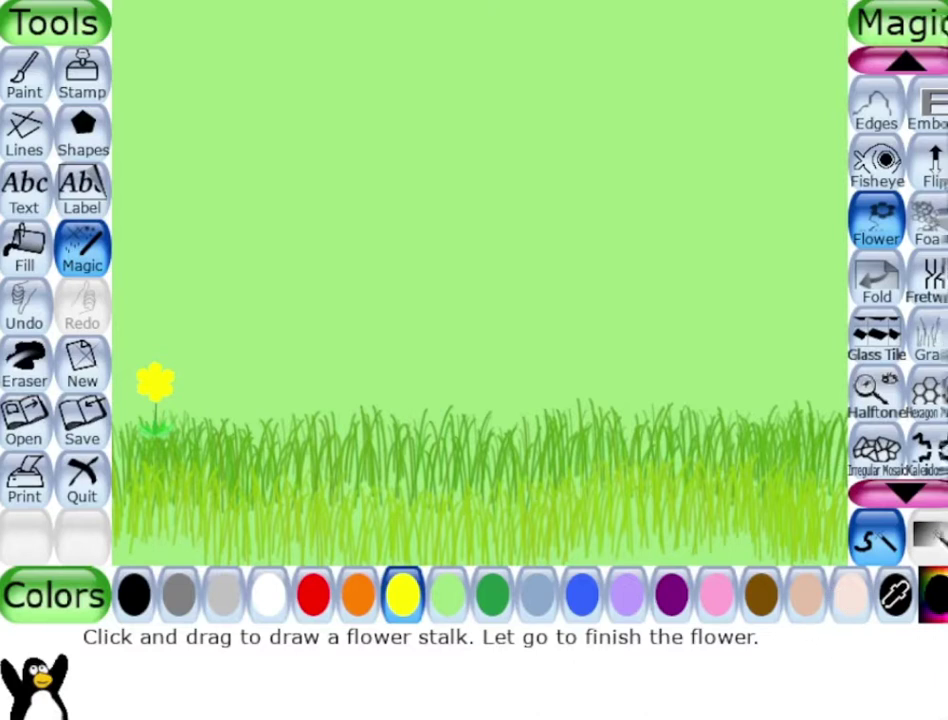
click(582, 595)
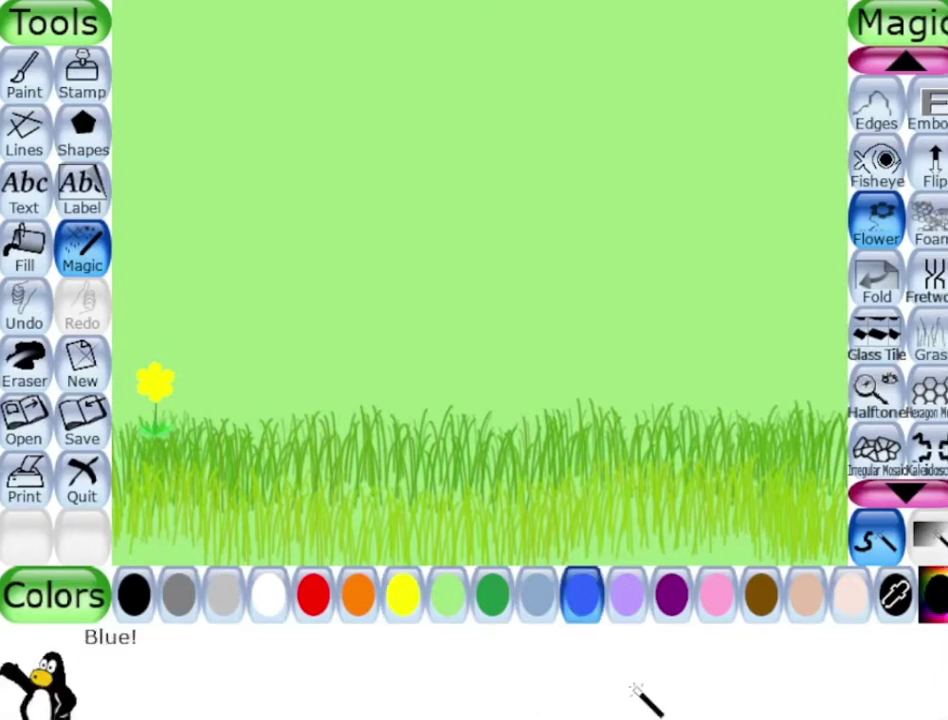
drag(238, 488, 238, 440)
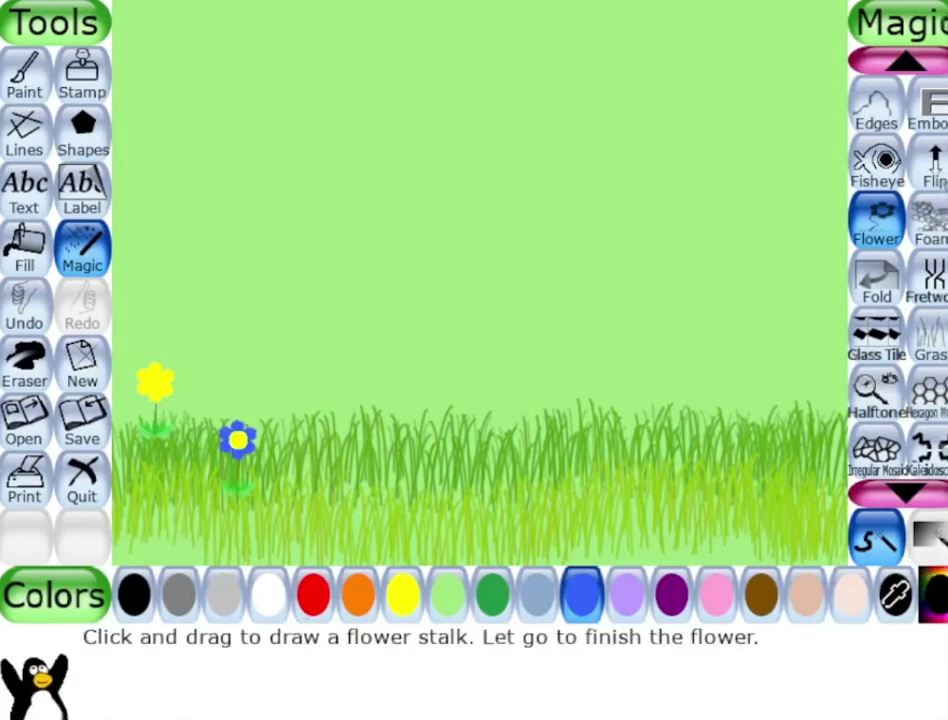
- Add purple, pink and dark green flowers in a row along the grass, to the right of the blue flower
click(672, 594)
drag(356, 390, 356, 342)
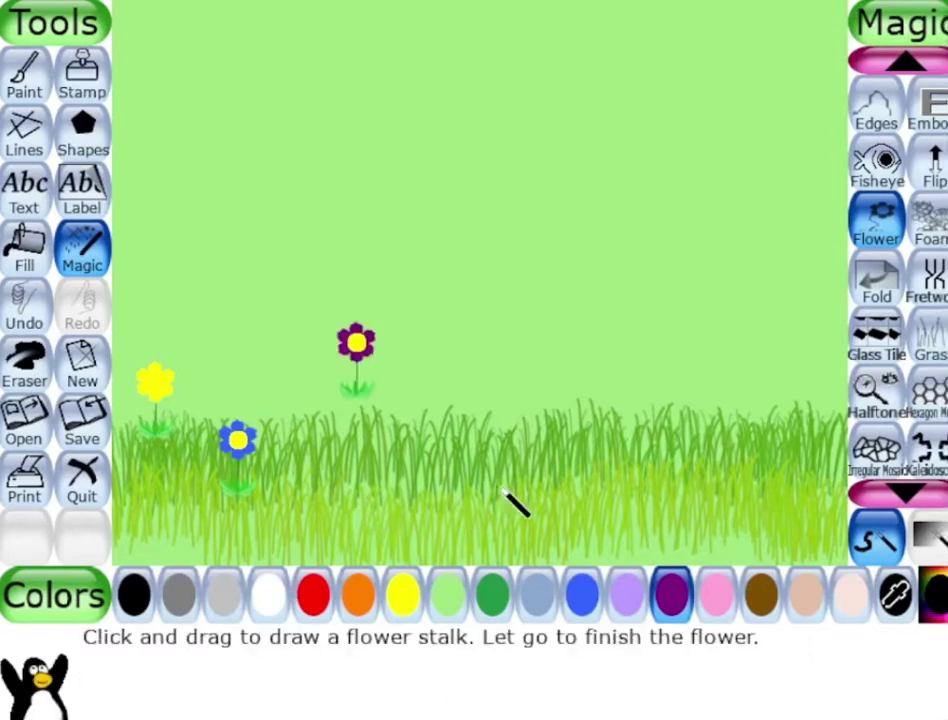
click(716, 594)
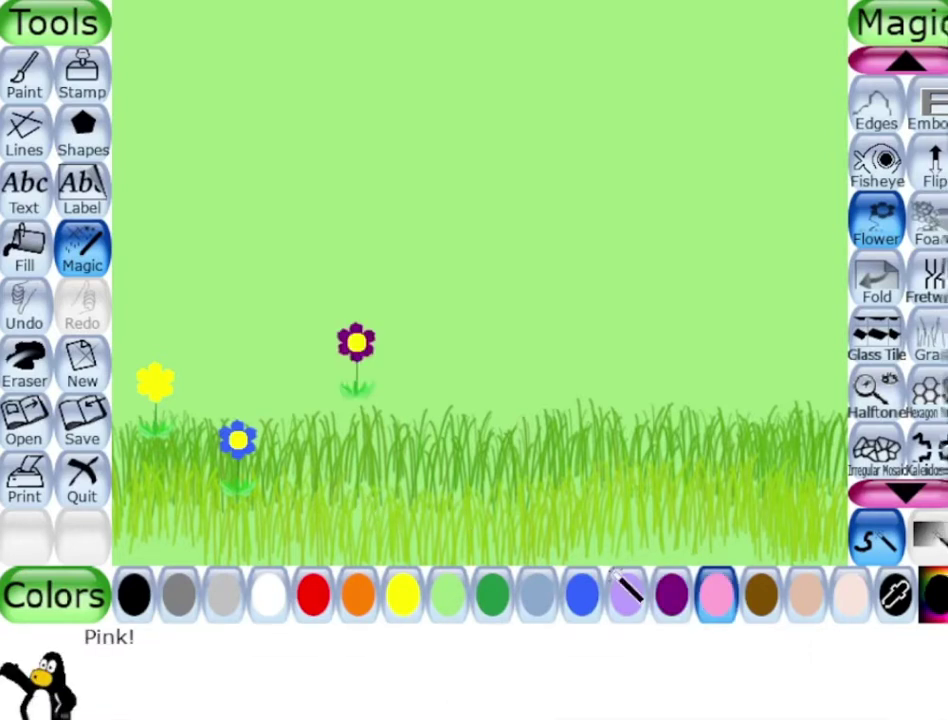
drag(489, 448, 489, 400)
click(491, 594)
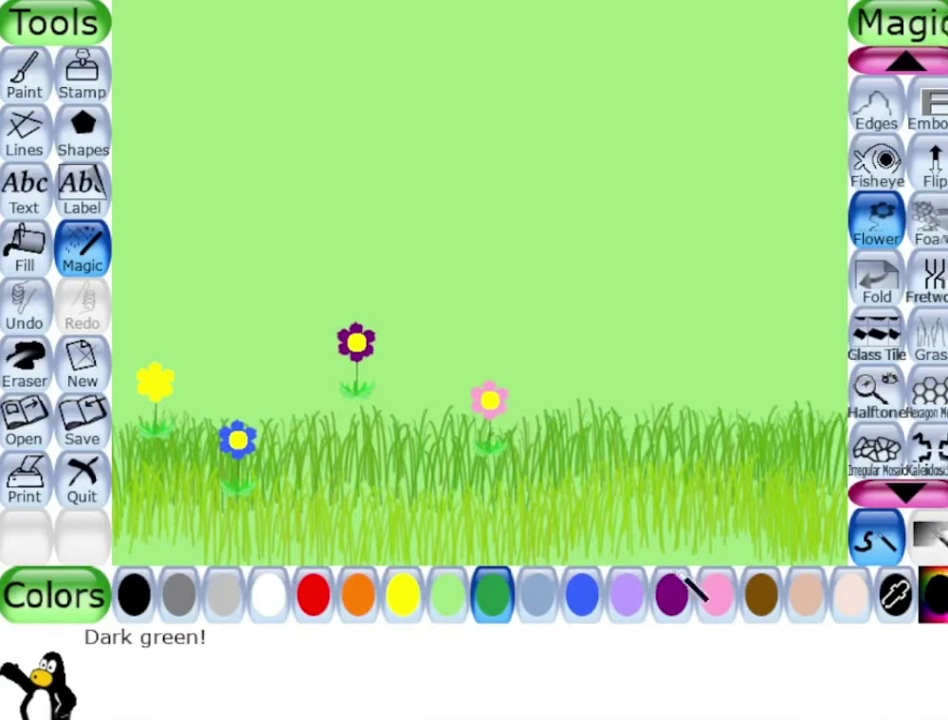
drag(599, 432, 599, 383)
- Add a yellow flower between the purple and pink ones and seven white flowers spread across the grass with the Flower magic effect
click(403, 594)
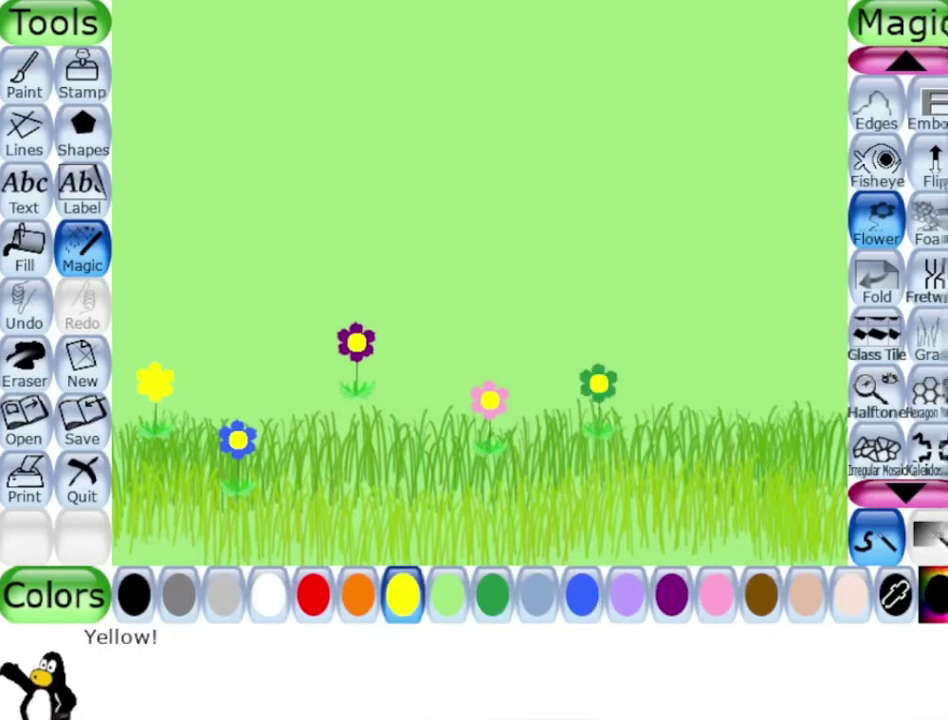
drag(399, 450, 399, 402)
click(268, 594)
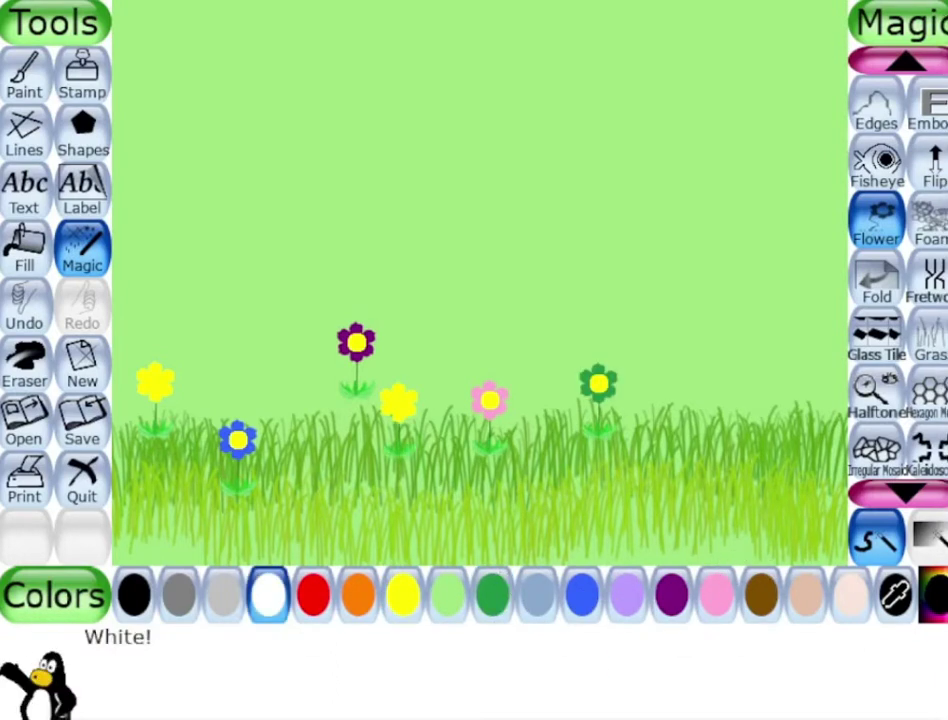
drag(303, 478, 303, 430)
drag(491, 495, 491, 450)
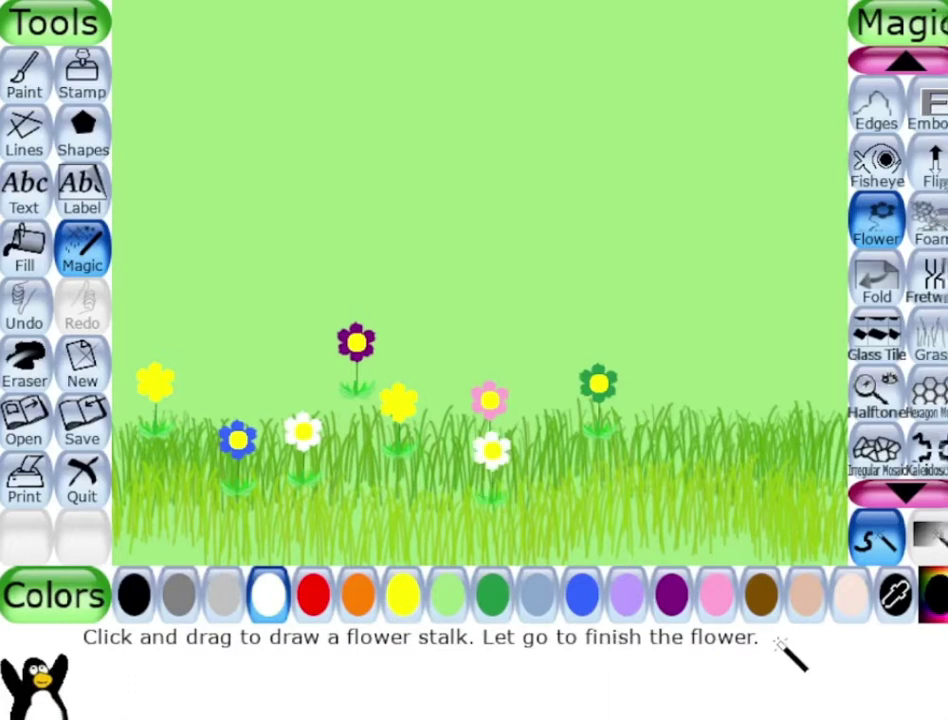
drag(620, 505, 620, 458)
drag(698, 395, 698, 345)
drag(770, 485, 770, 437)
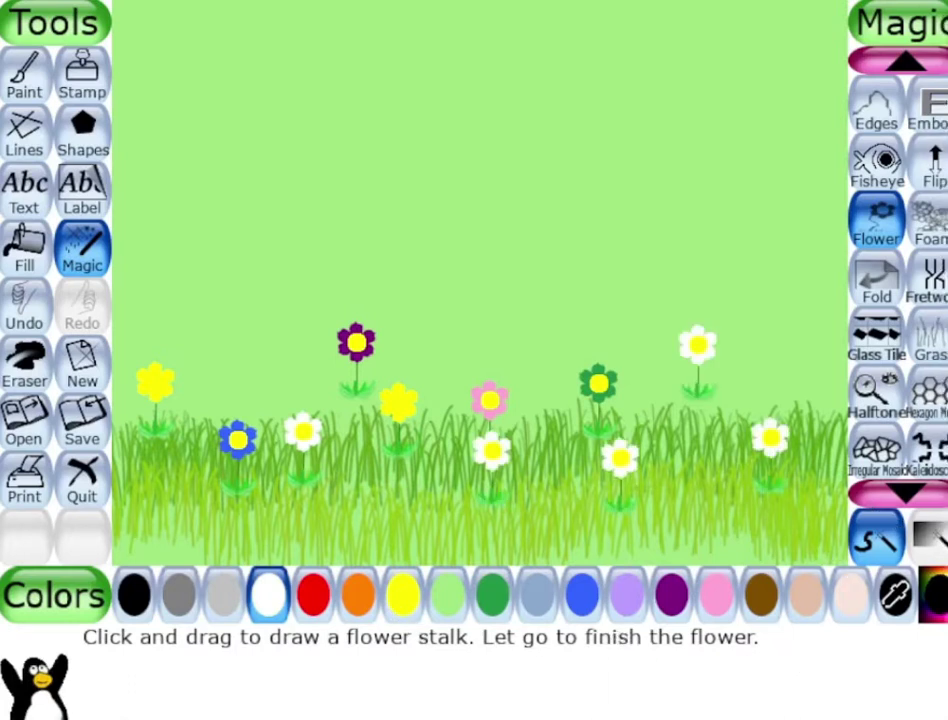
drag(830, 515, 830, 466)
drag(705, 505, 705, 458)
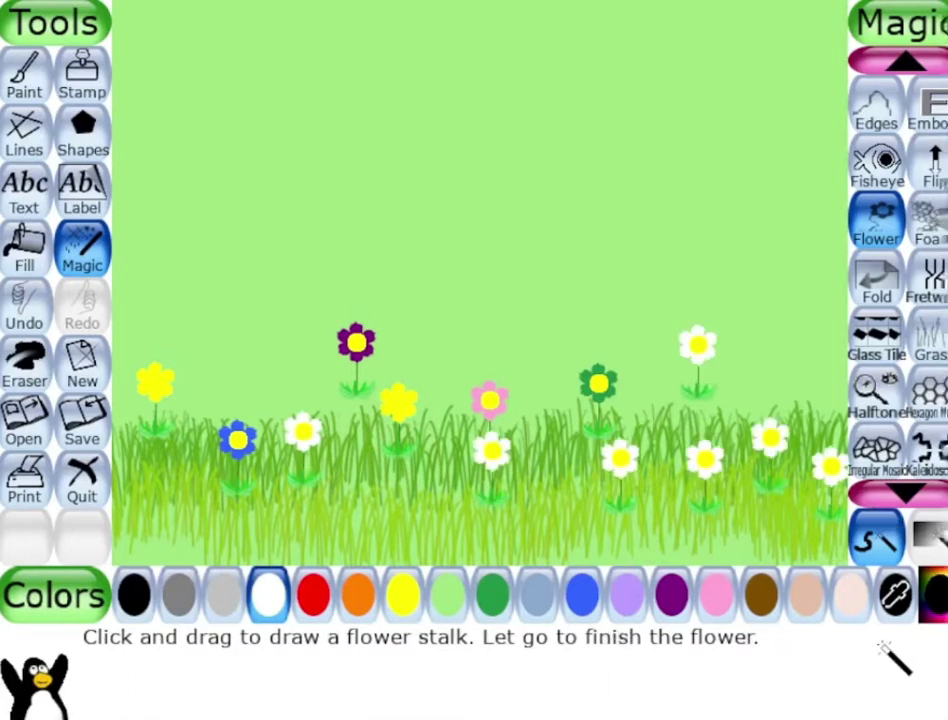
- Add eight orange flowers scattered among the others, three above the grass and five within it
click(357, 595)
drag(548, 405, 548, 357)
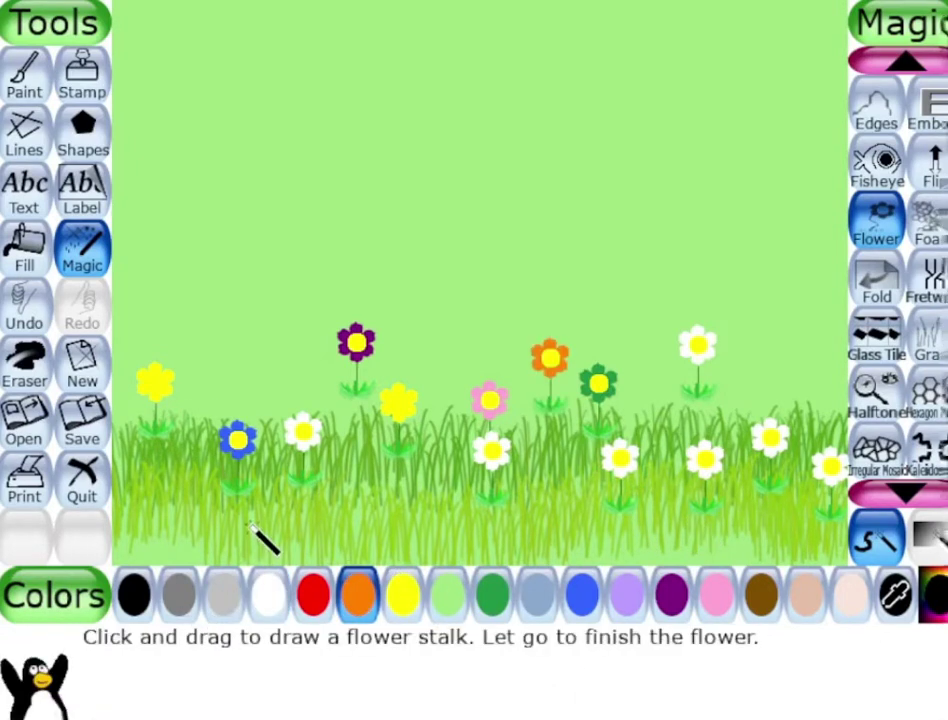
drag(197, 410, 198, 362)
drag(799, 375, 799, 327)
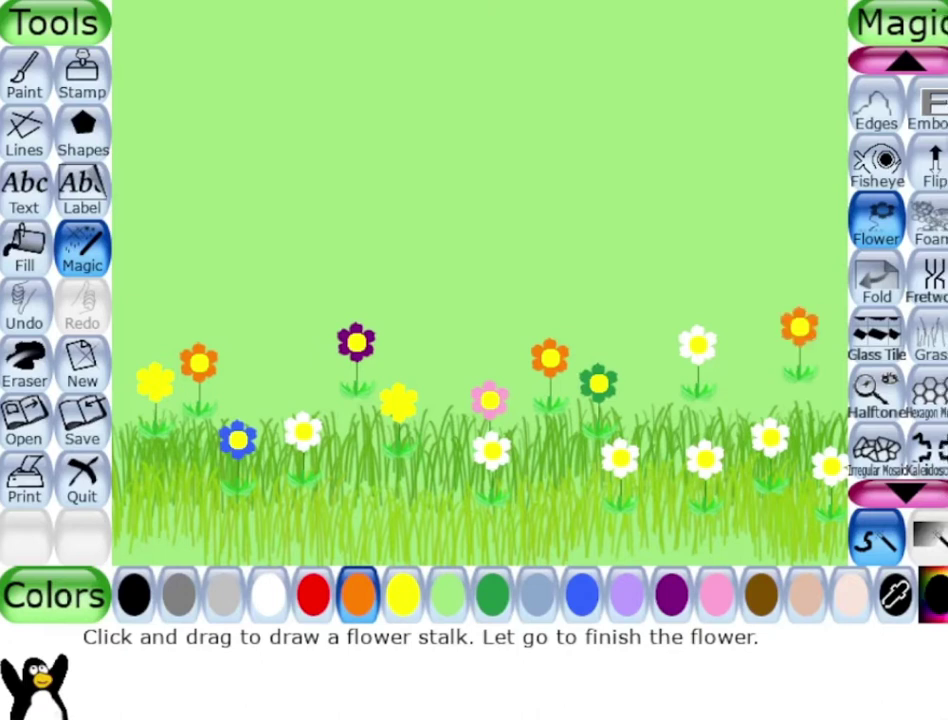
drag(671, 500, 671, 452)
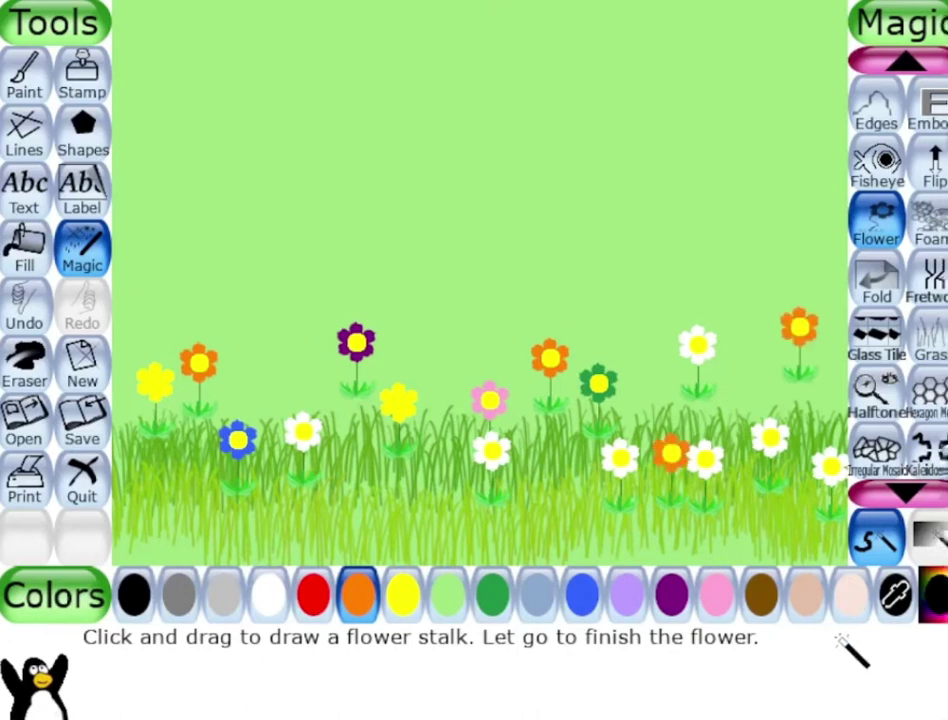
click(534, 530)
click(455, 525)
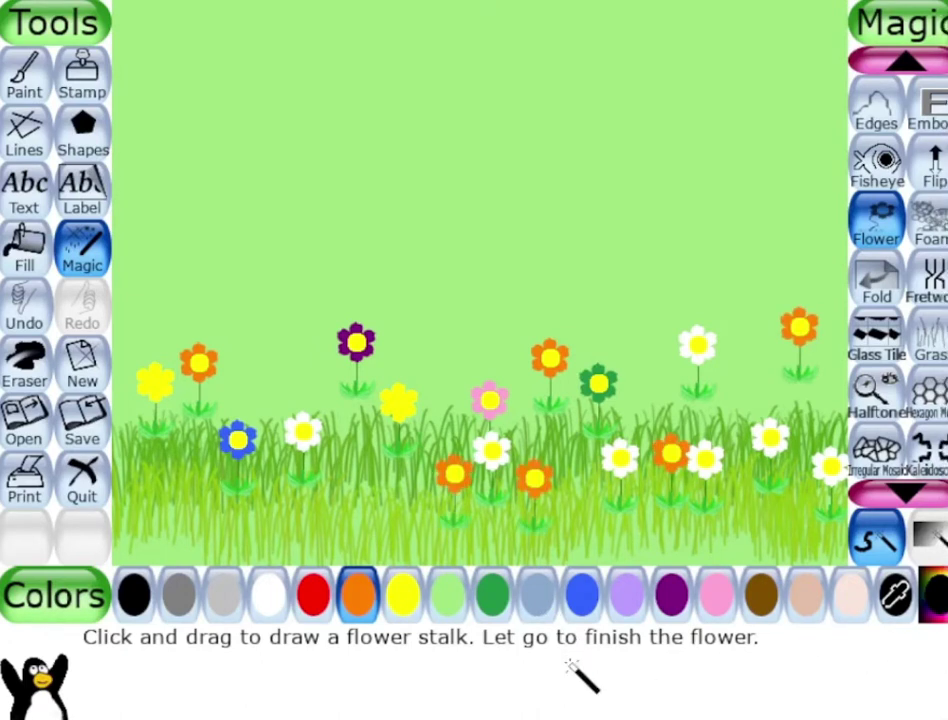
drag(352, 498, 352, 450)
drag(168, 500, 168, 452)
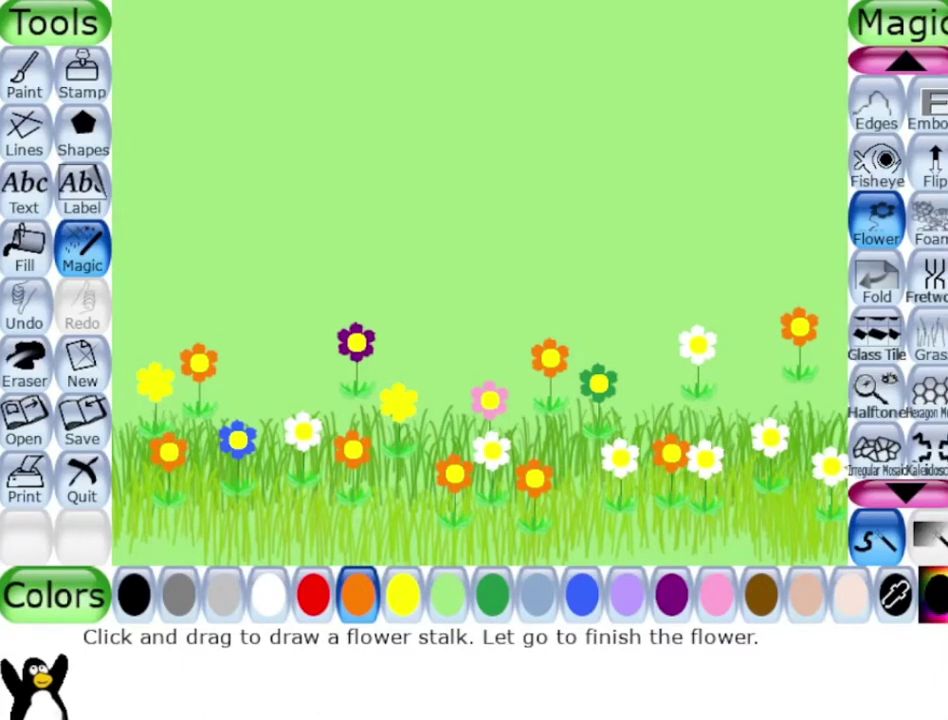
- Cover the sky, flowers and grass with blue raindrops in horizontal bands using the Rain magic effect
scroll(898, 275, down, 2)
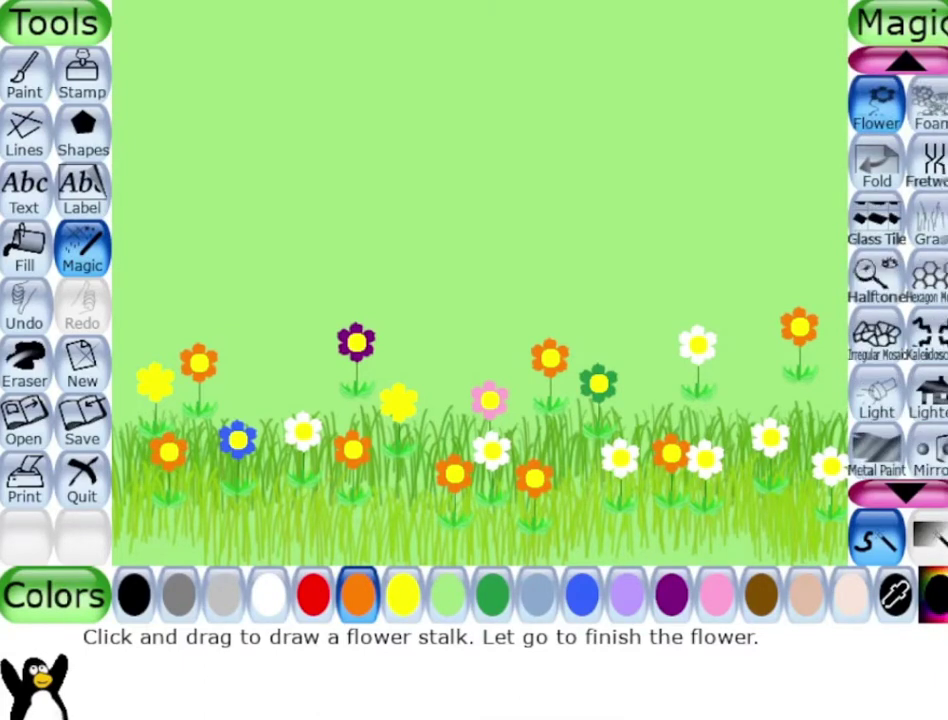
scroll(897, 300, down, 1)
scroll(897, 300, down, 4)
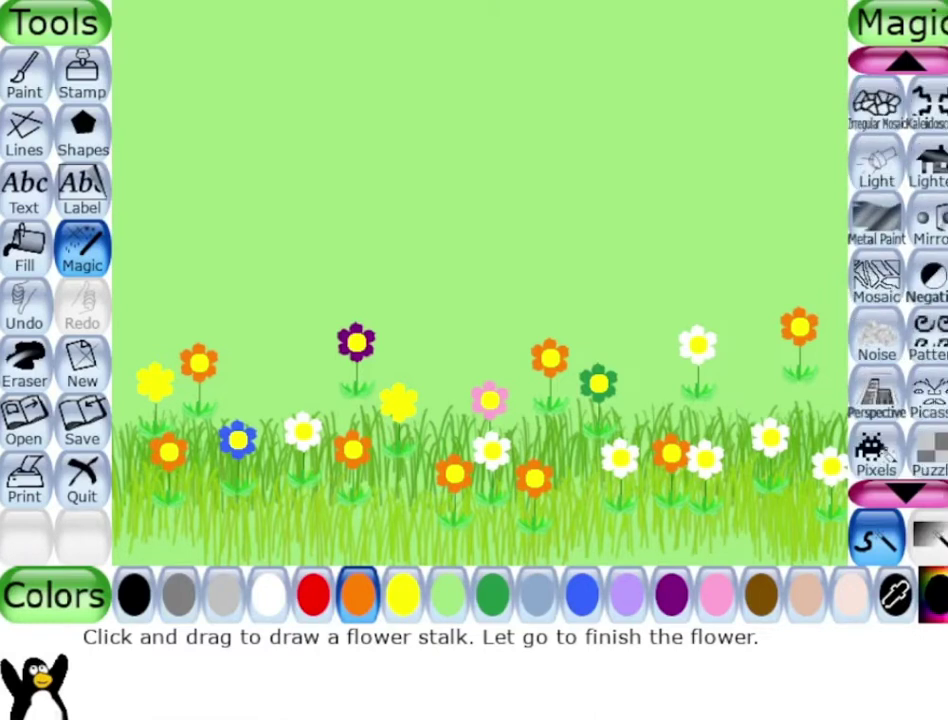
scroll(897, 300, down, 1)
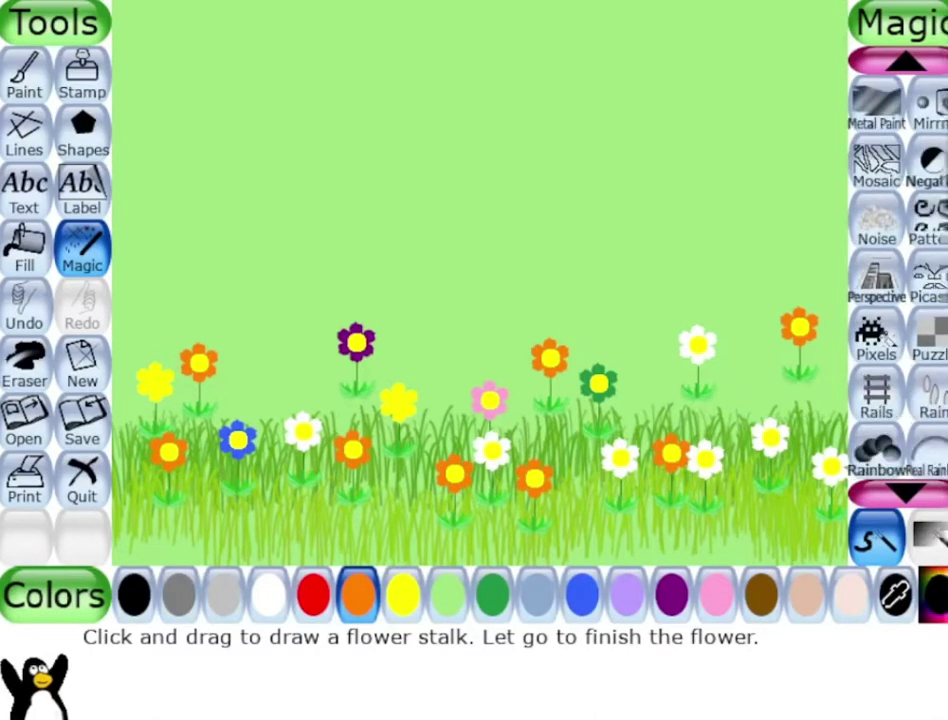
scroll(897, 300, down, 1)
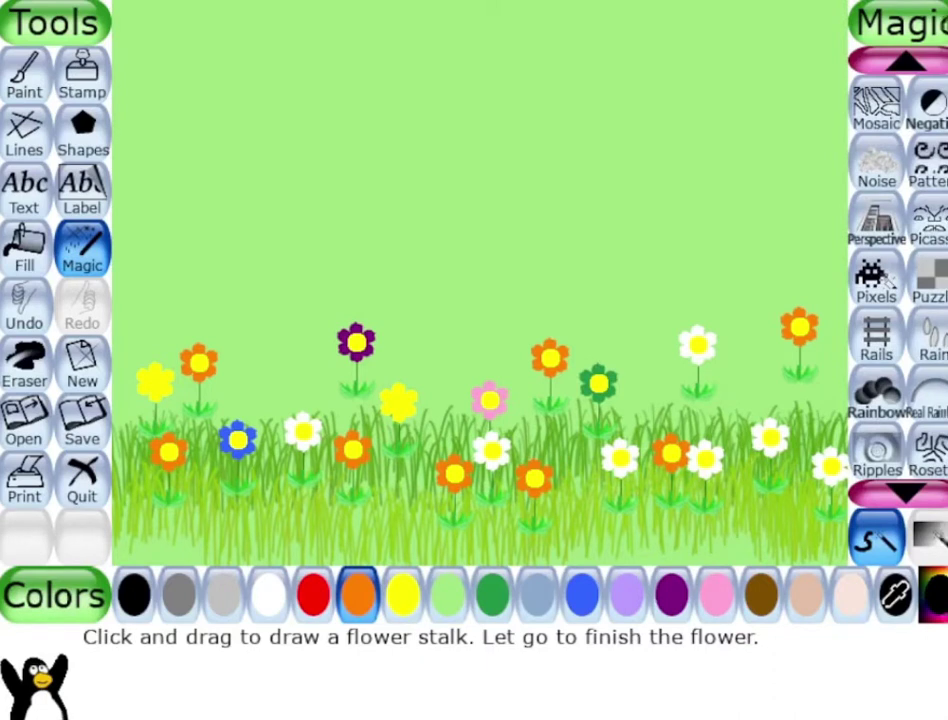
click(930, 338)
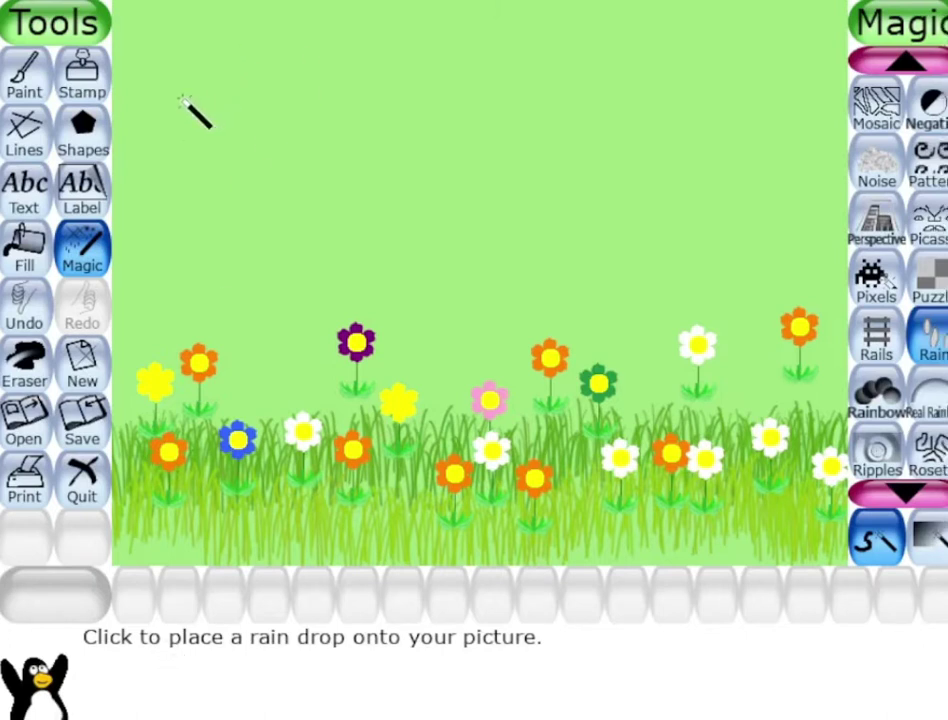
mouse_move(172, 74)
mouse_down()
mouse_move(417, 76)
mouse_move(720, 102)
mouse_move(735, 80)
mouse_up()
drag(898, 90, 840, 100)
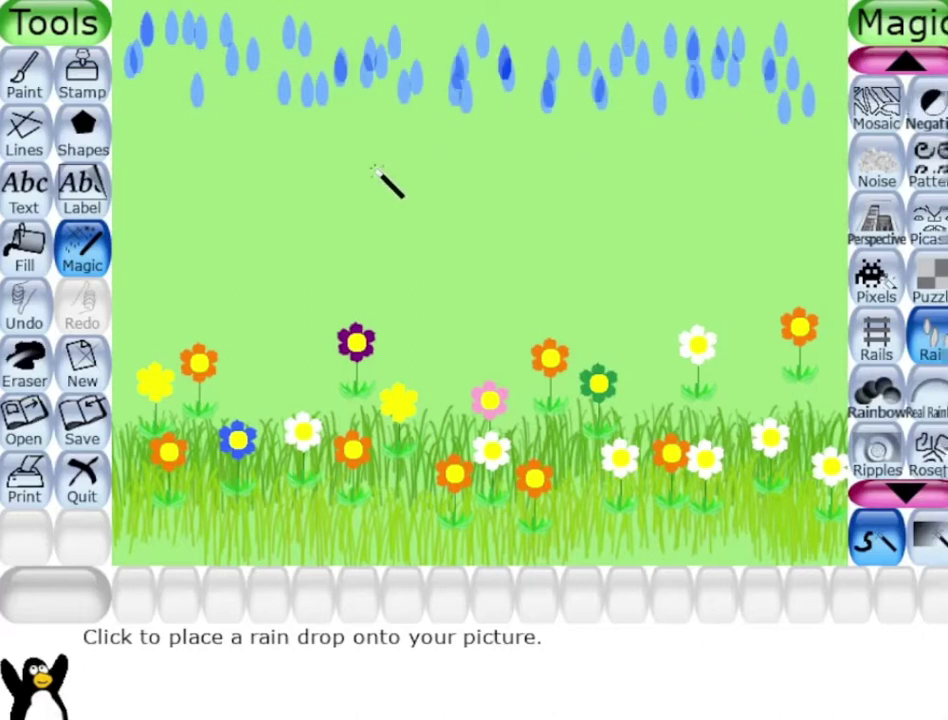
mouse_move(182, 203)
mouse_down()
mouse_move(428, 188)
mouse_move(832, 195)
mouse_up()
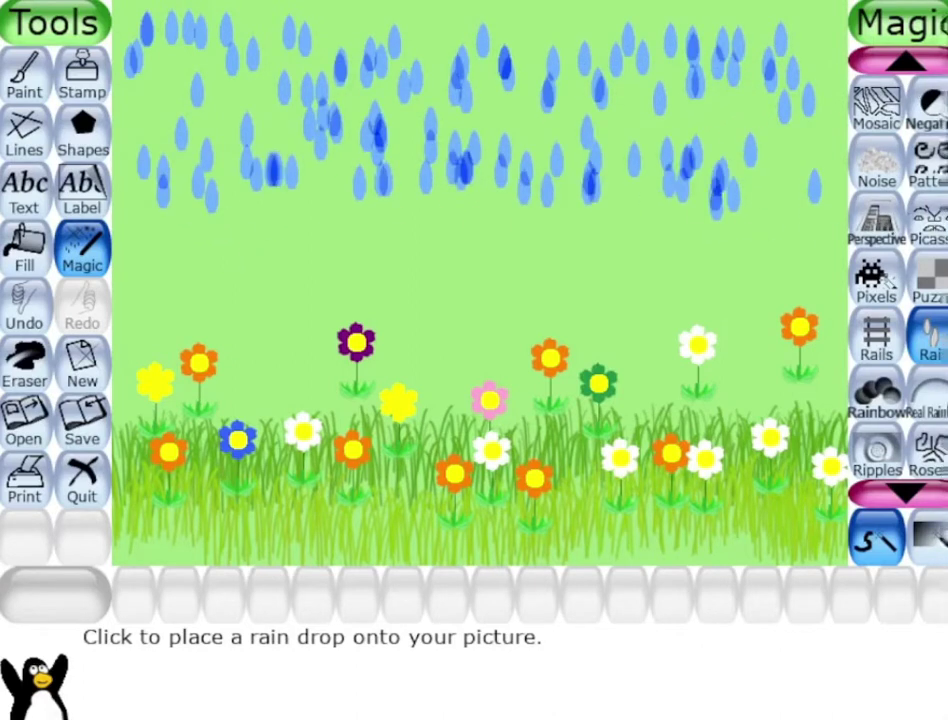
mouse_move(203, 340)
mouse_down()
mouse_move(760, 300)
mouse_move(745, 325)
mouse_up()
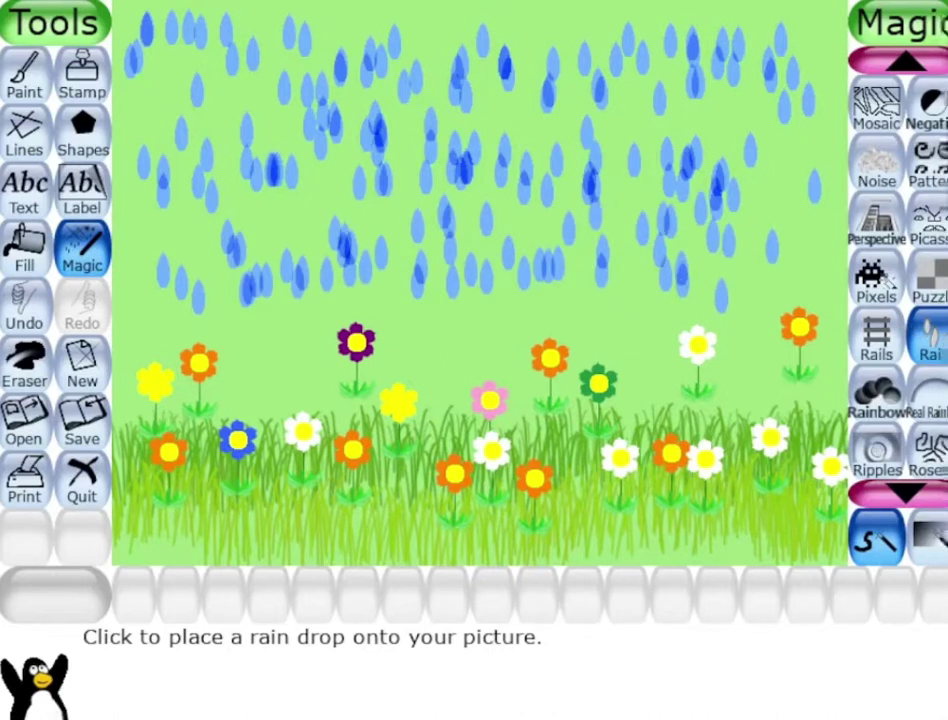
drag(228, 545, 790, 440)
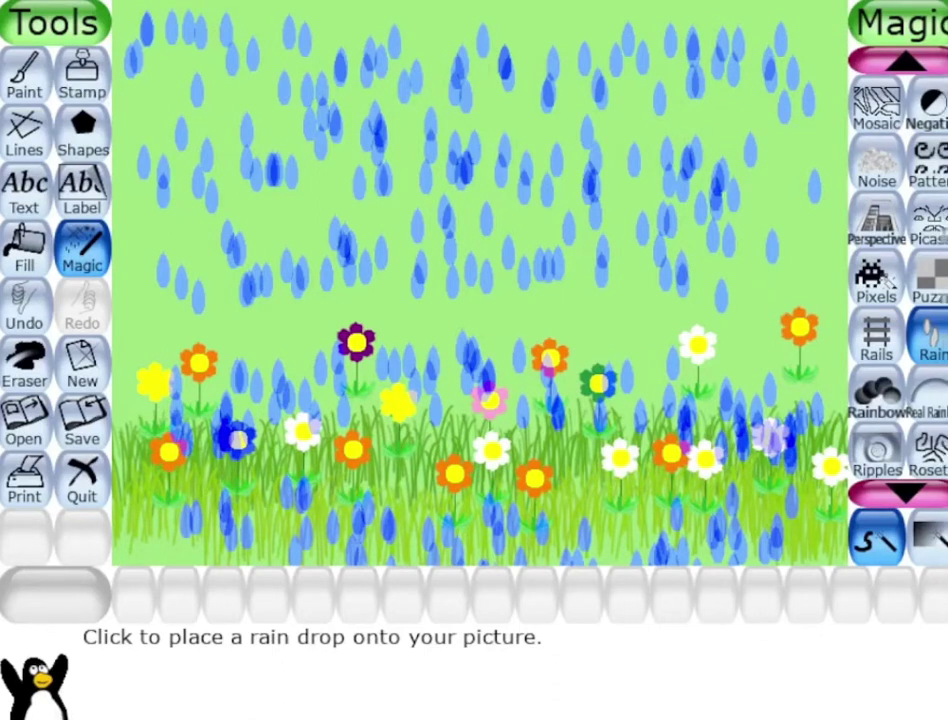
- Look through the whole list of magic effects, down to the last entries and back to the first
scroll(898, 278, down, 11)
scroll(898, 278, up, 1)
scroll(898, 290, down, 1)
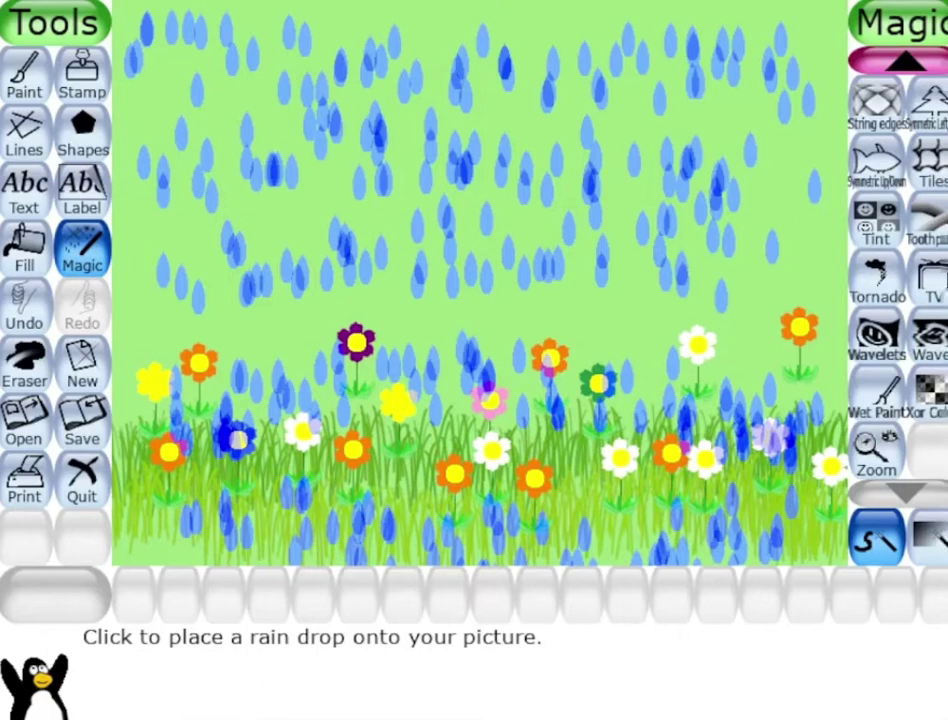
scroll(898, 290, up, 20)
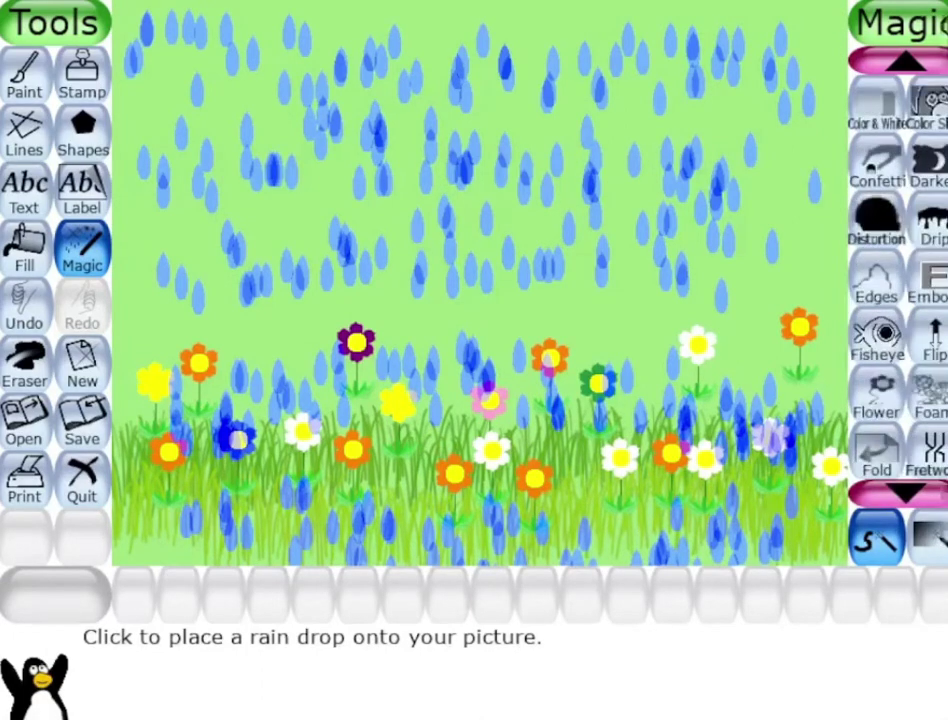
scroll(898, 290, down, 1)
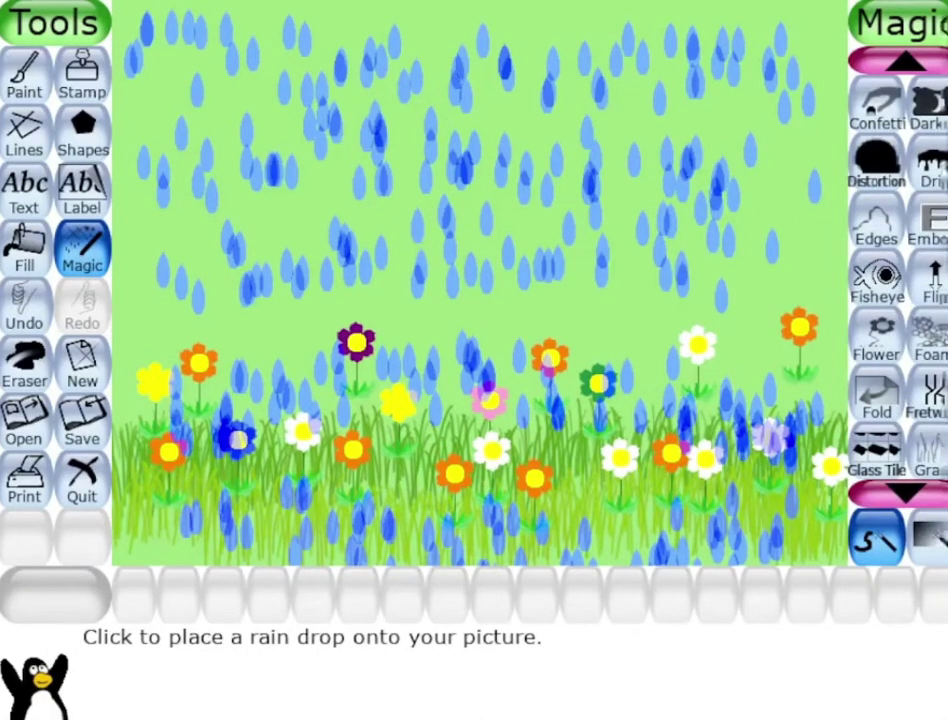
scroll(898, 290, down, 1)
scroll(898, 290, down, 1)
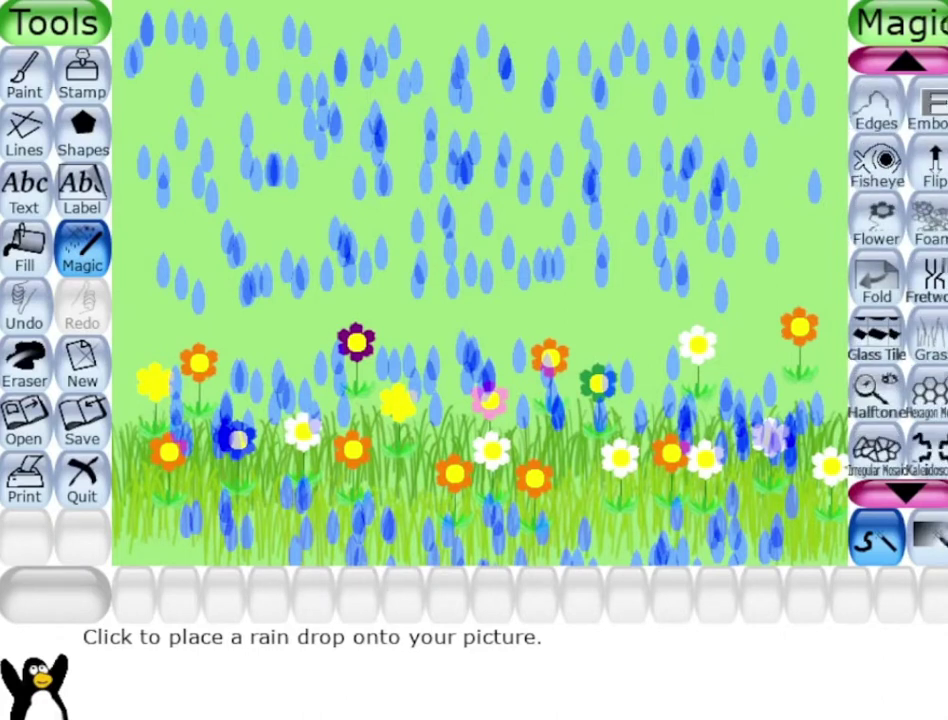
scroll(898, 290, down, 1)
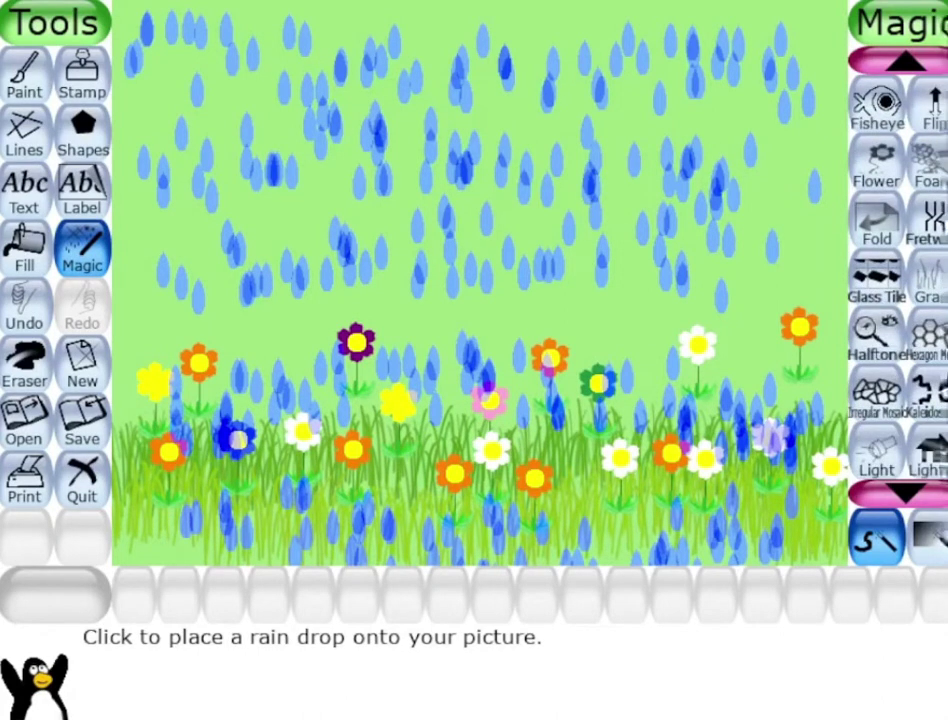
scroll(898, 290, up, 3)
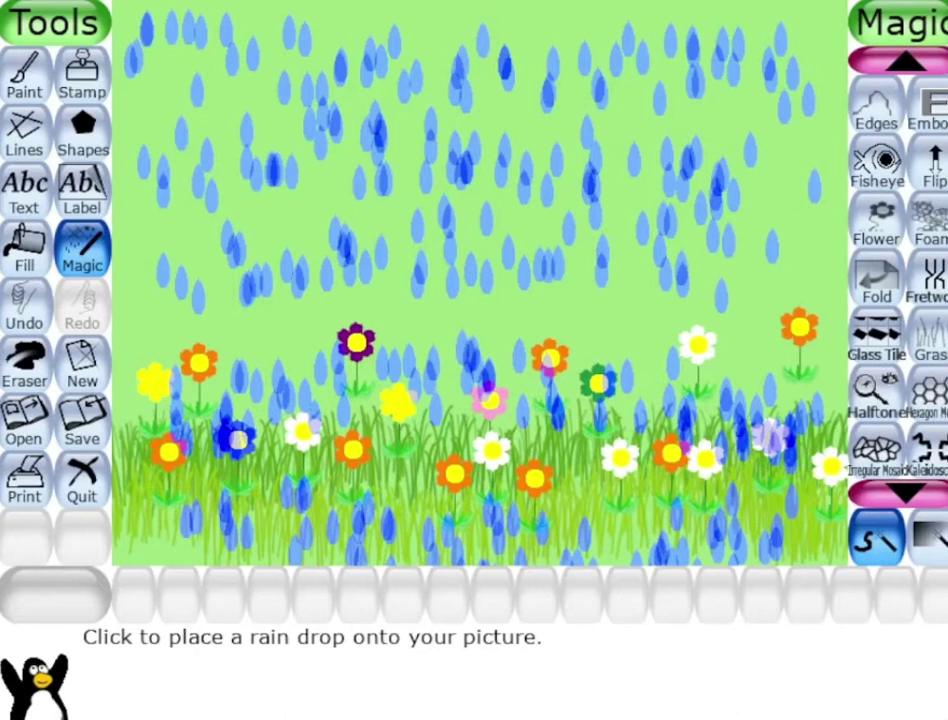
scroll(898, 290, up, 6)
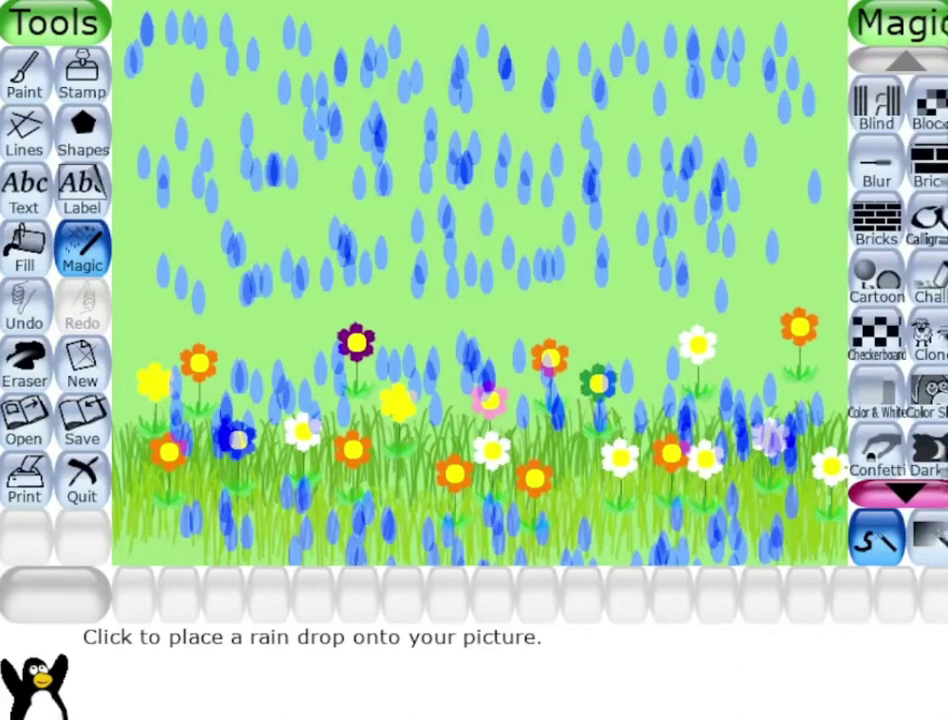
- Draw a large filled yellow circle as a sun in the upper left corner of the canvas, partly cut off by its edges
click(100, 148)
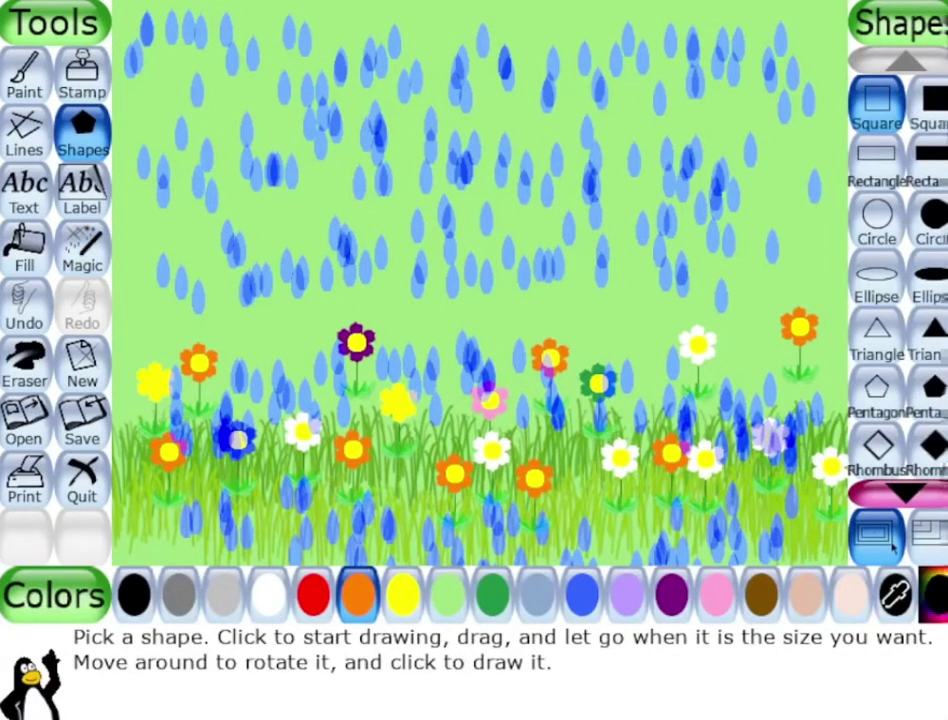
click(933, 215)
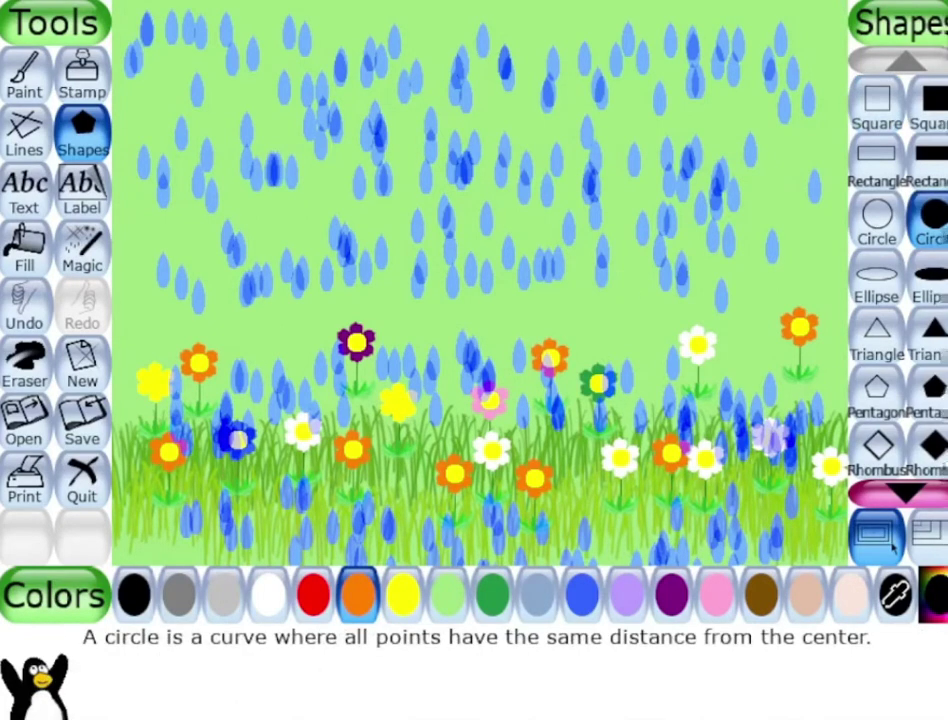
click(403, 595)
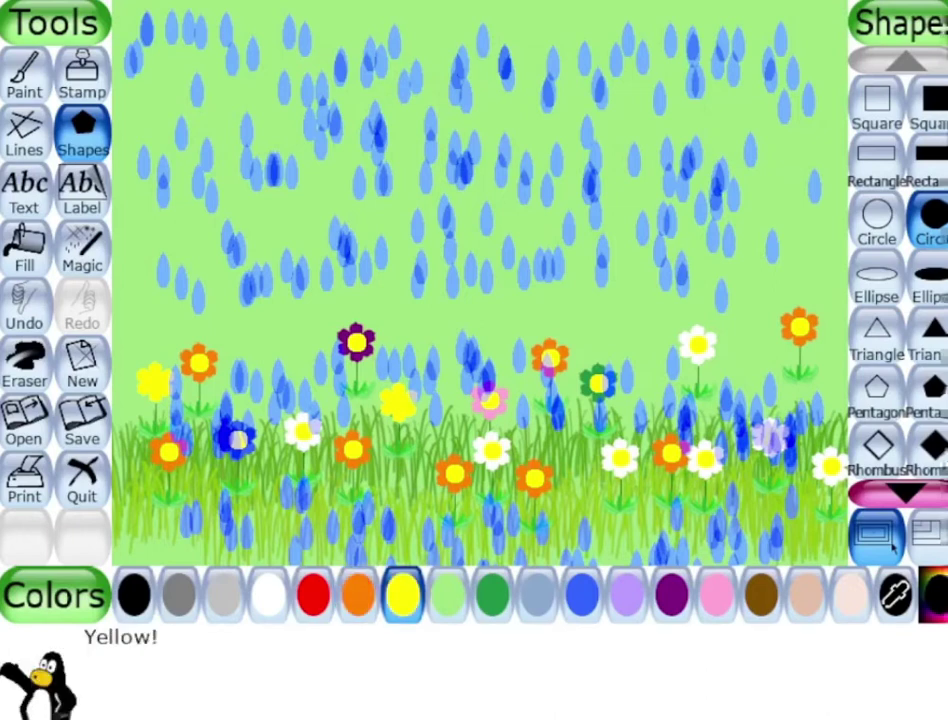
drag(133, 66, 320, 150)
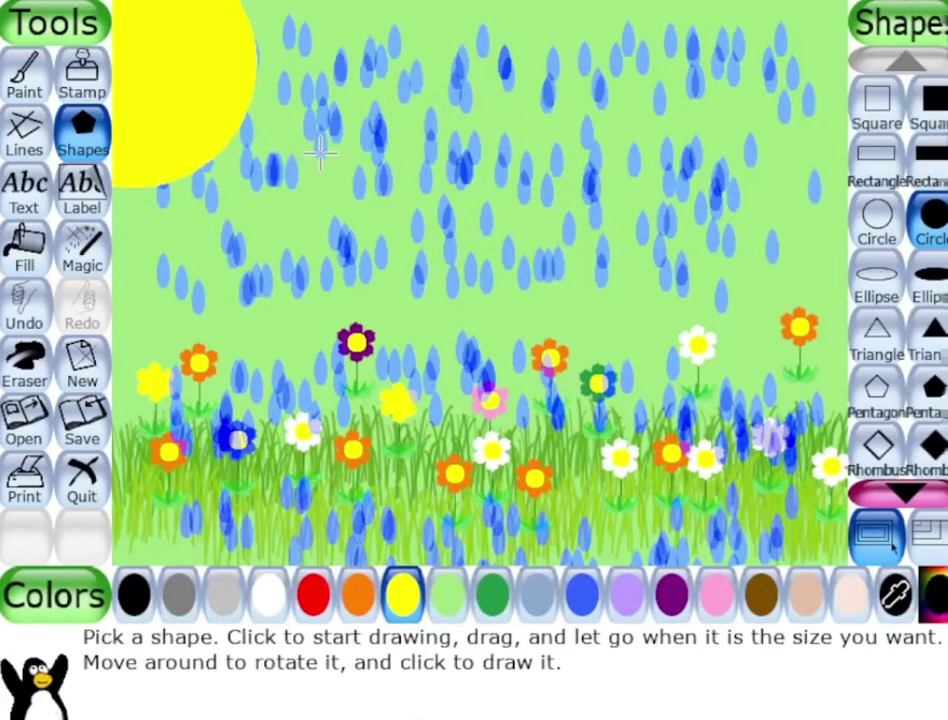
click(403, 595)
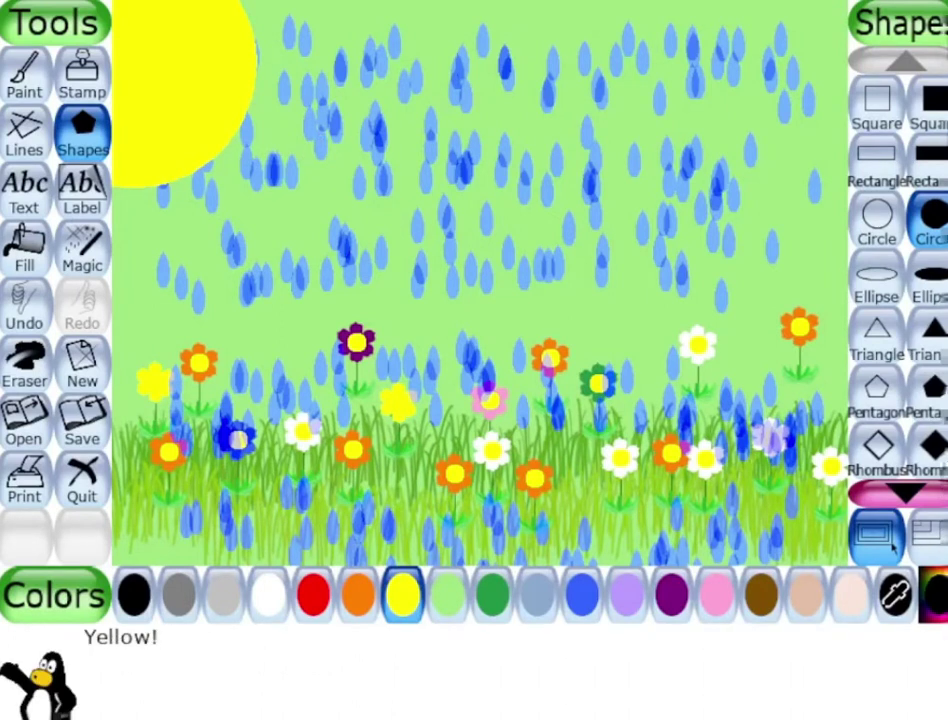
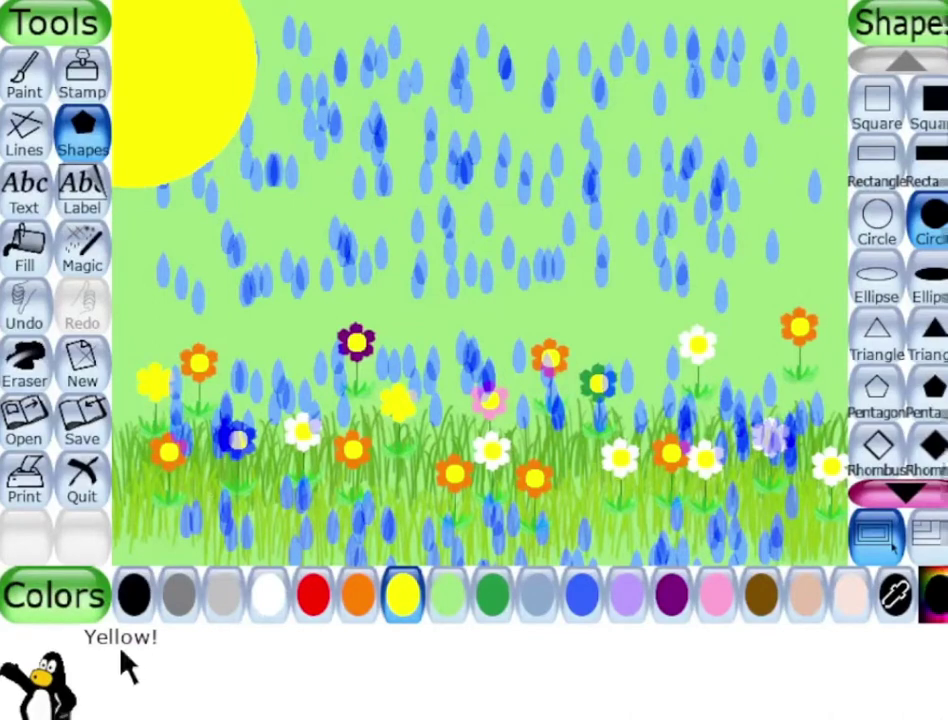
- Draw a wide arched rainbow among the raindrops in the upper right part of the sky using the Real Rainbow magic effect
click(905, 492)
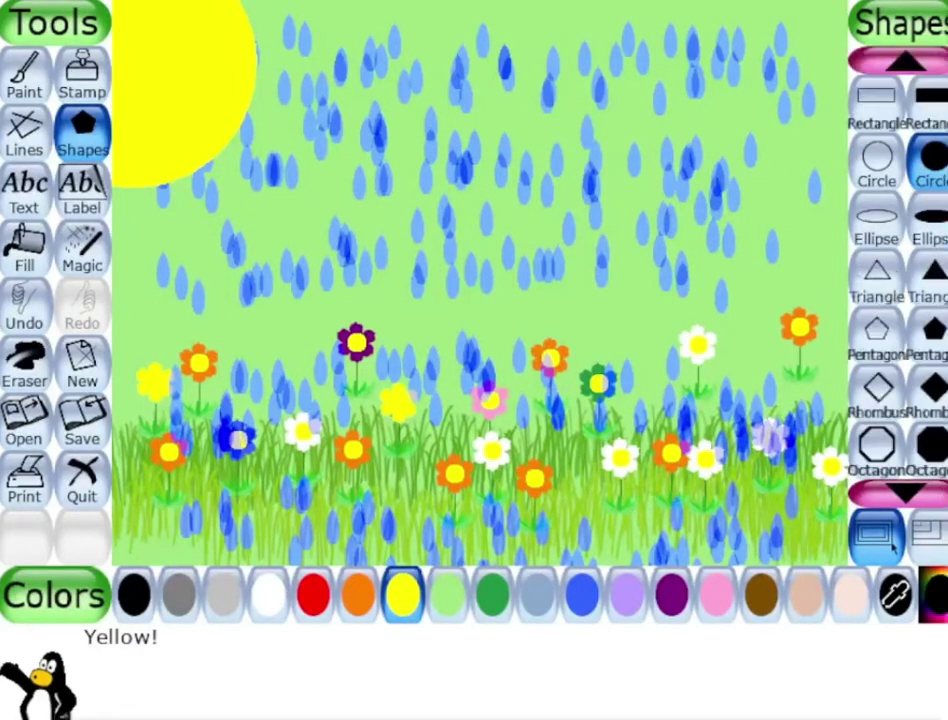
click(82, 247)
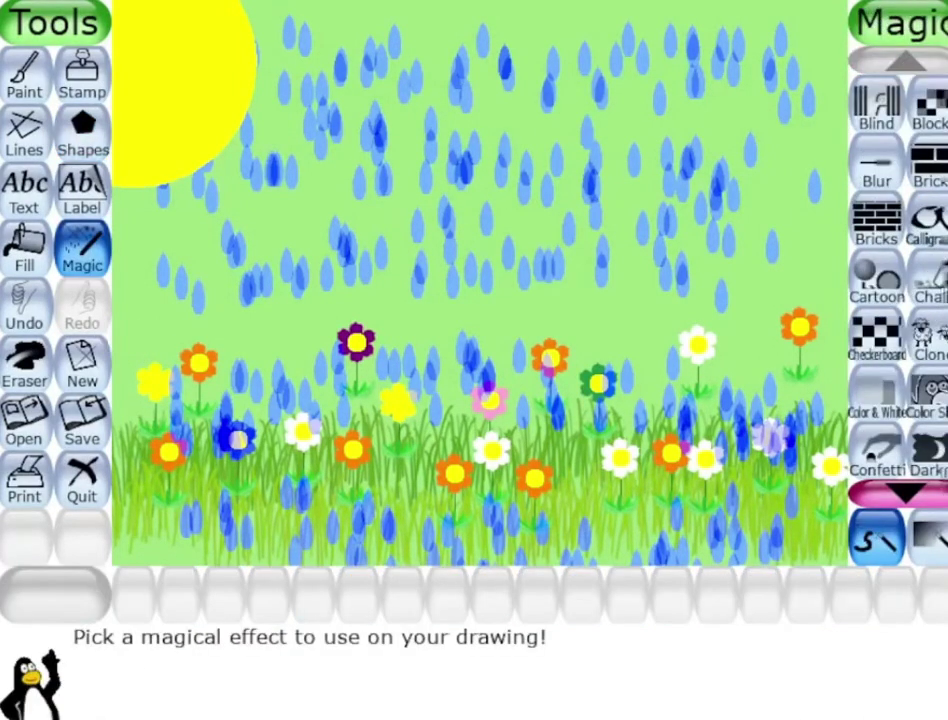
scroll(898, 300, down, 4)
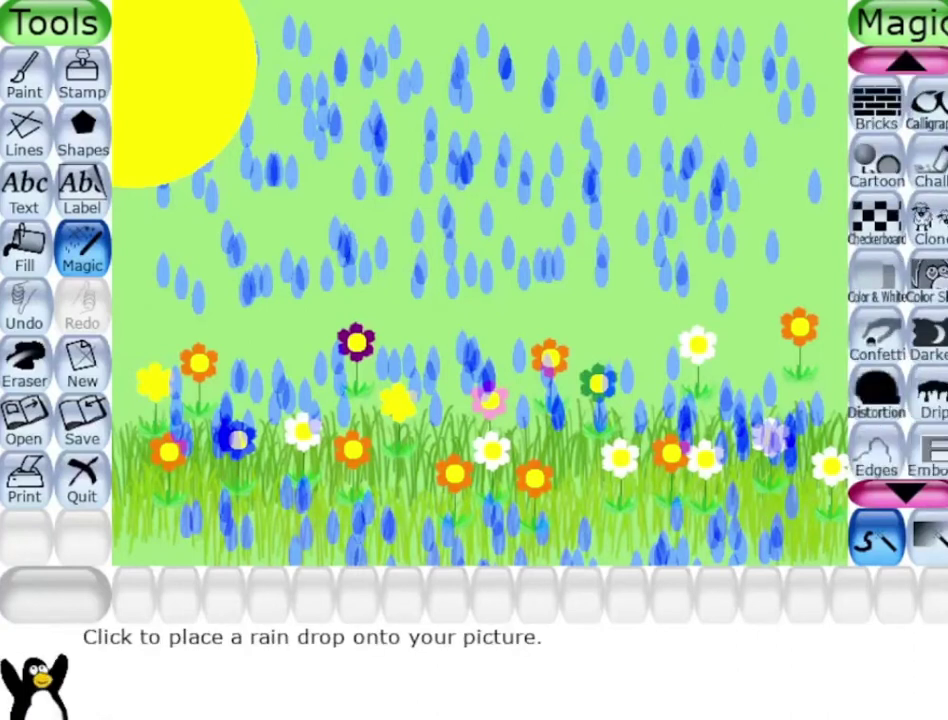
scroll(898, 300, down, 3)
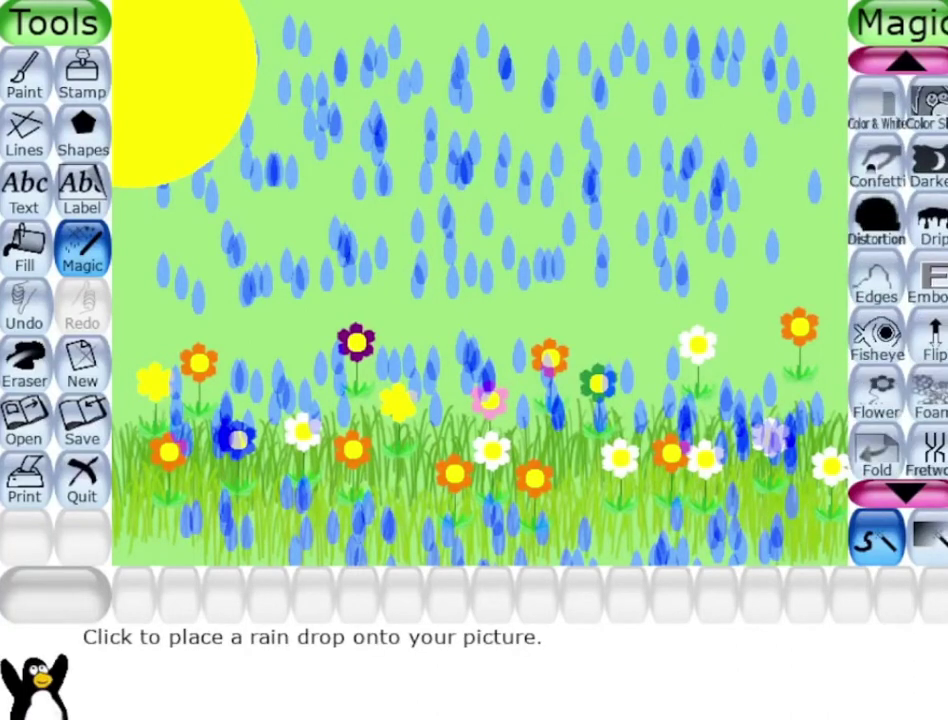
scroll(898, 300, down, 4)
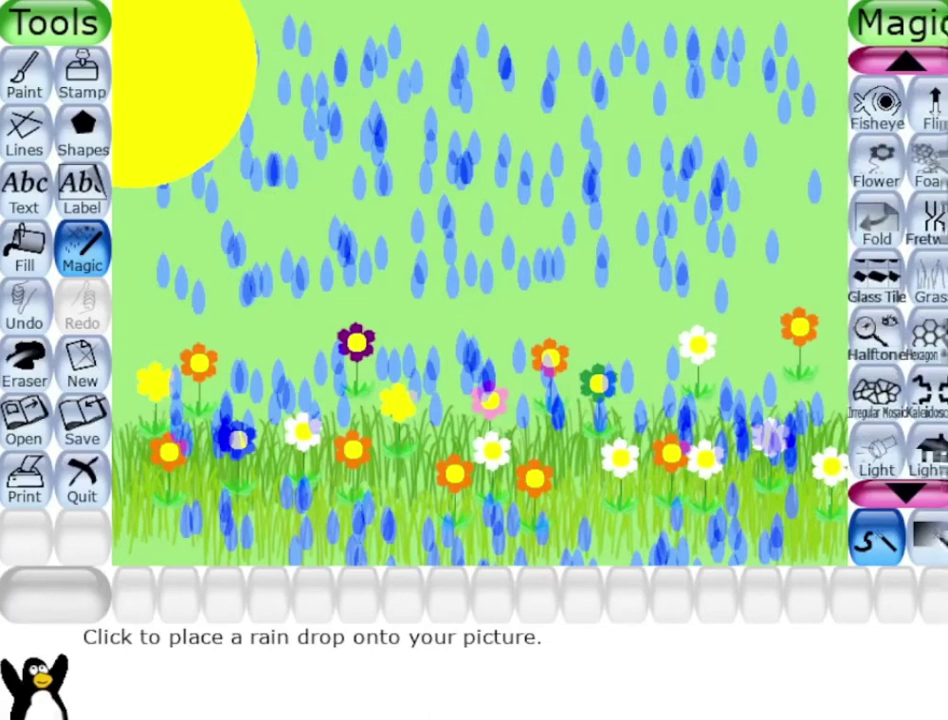
scroll(898, 300, down, 5)
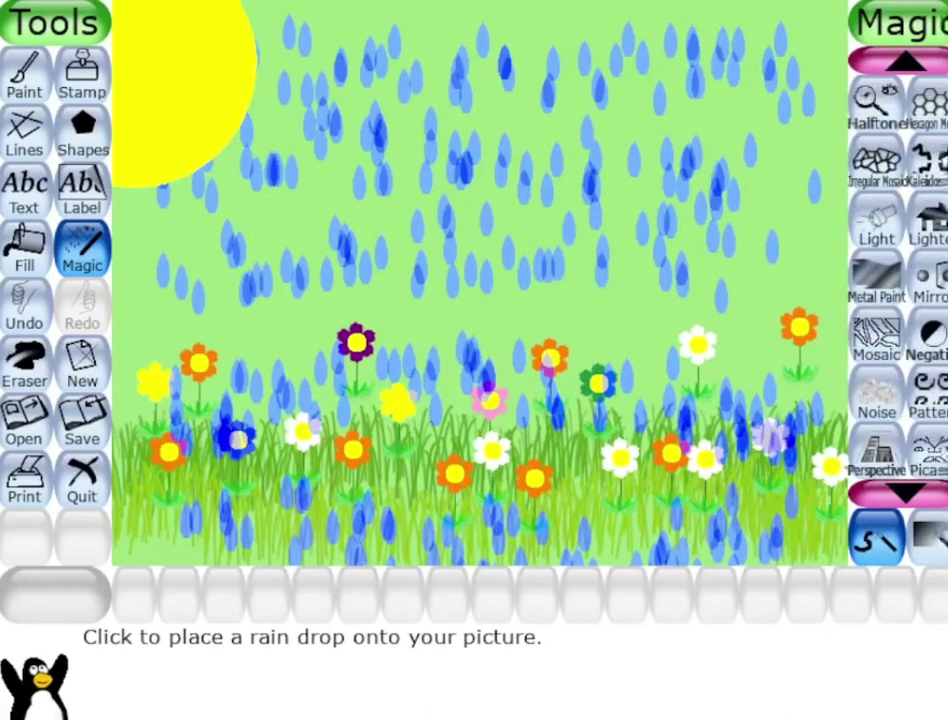
scroll(898, 300, down, 3)
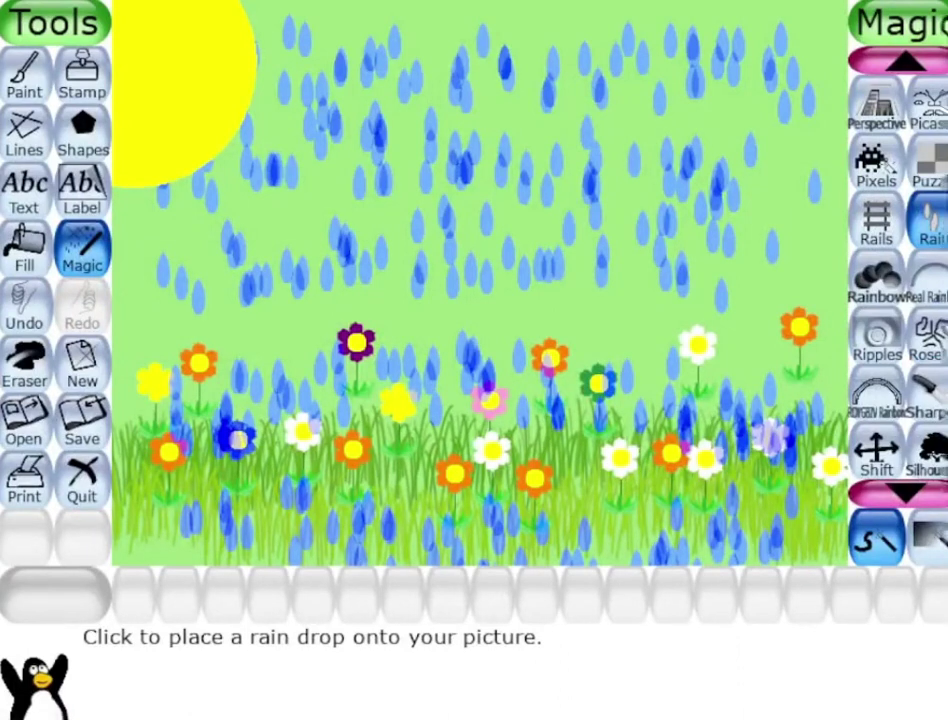
click(927, 280)
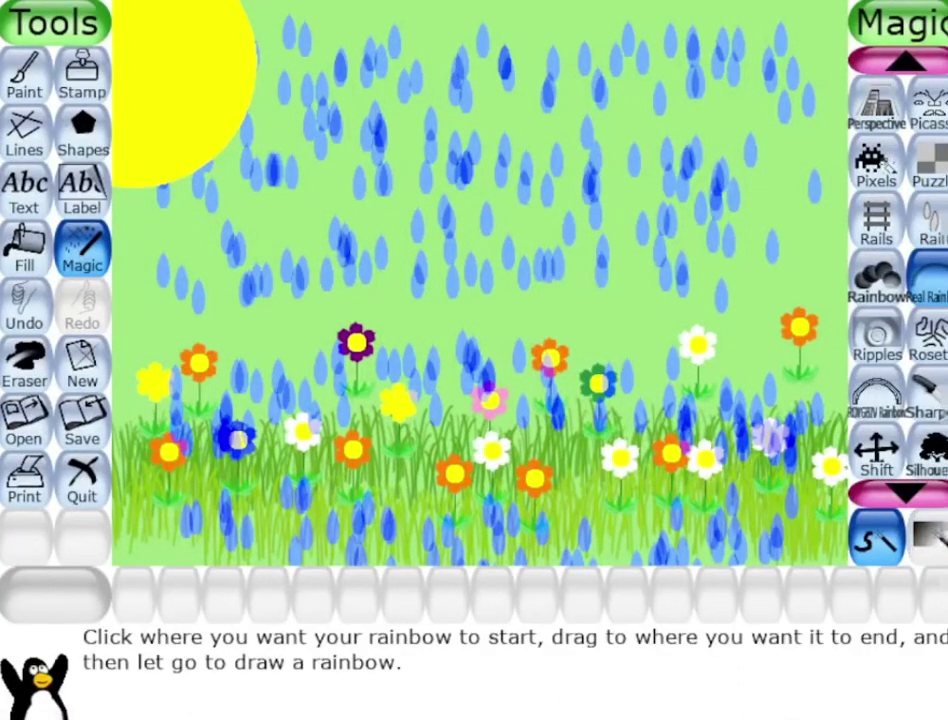
drag(456, 205, 823, 224)
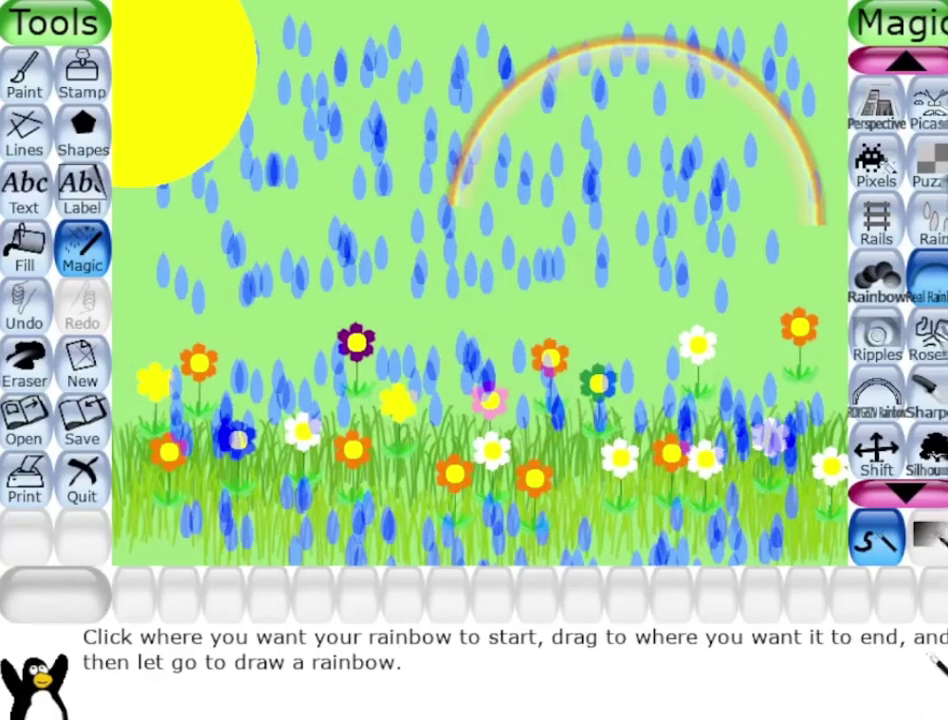
- Save the meadow drawing and reopen it from the saved pictures
click(85, 410)
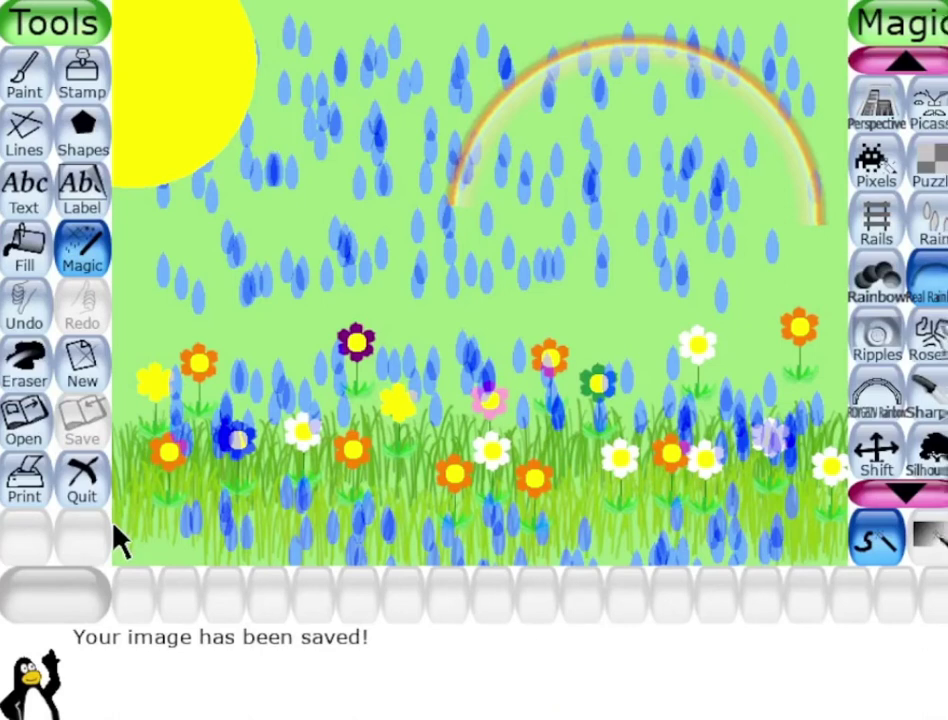
key(ctrl+o)
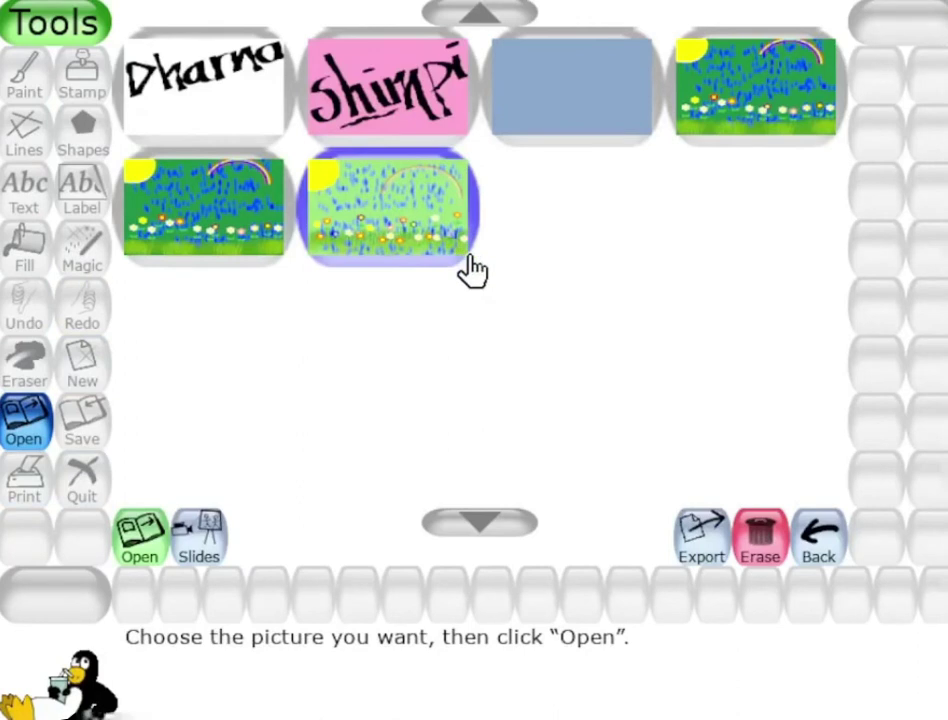
click(470, 269)
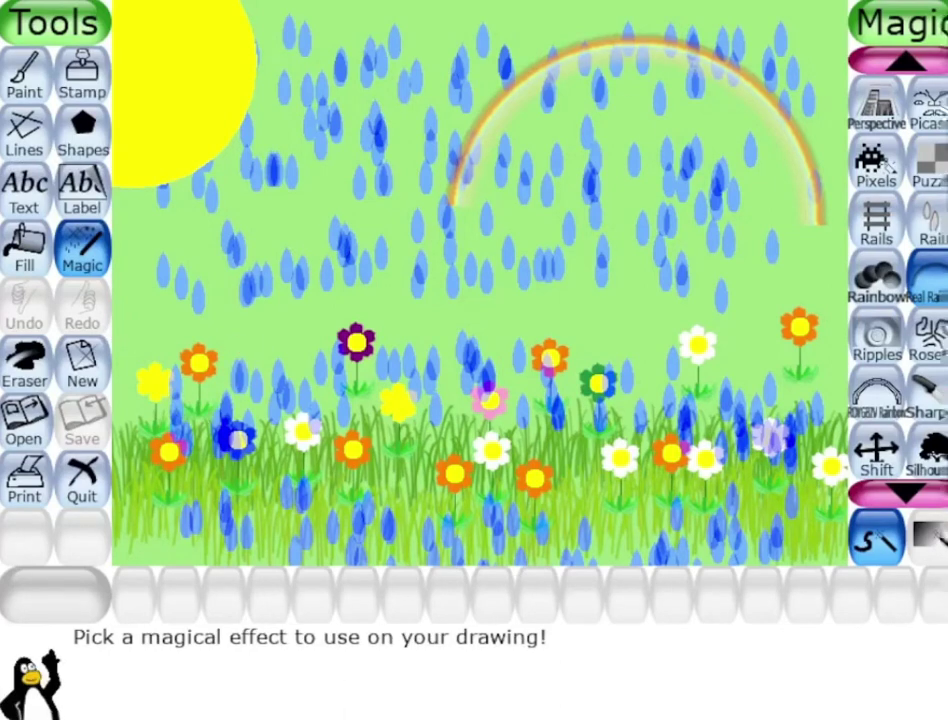
- Select the Calligraphy magic effect for drawing on the meadow picture
scroll(898, 300, up, 9)
scroll(898, 300, up, 8)
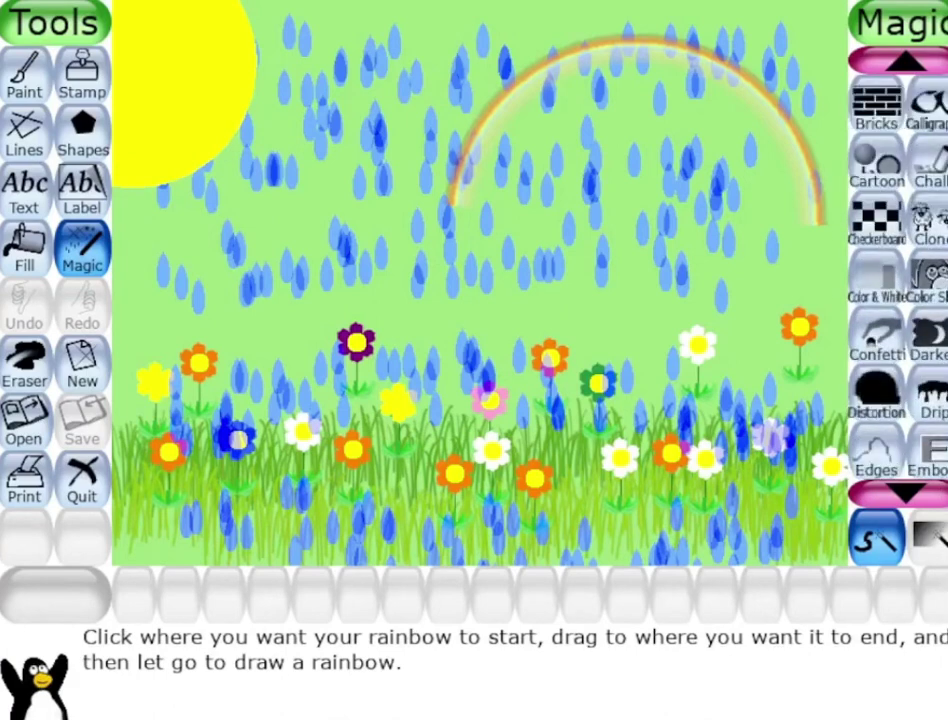
scroll(898, 300, up, 2)
click(928, 225)
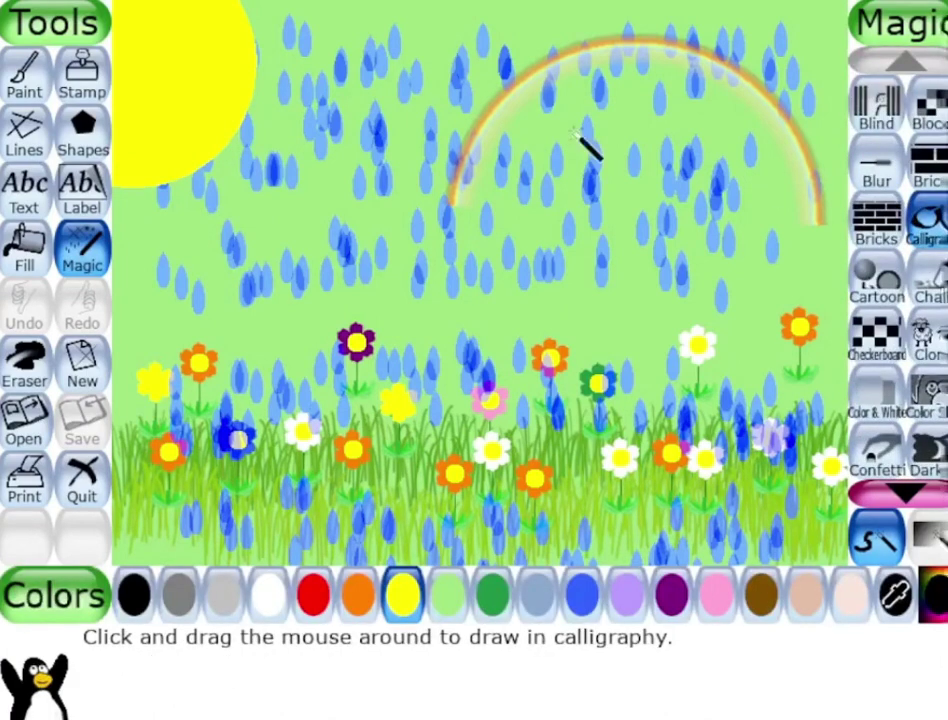